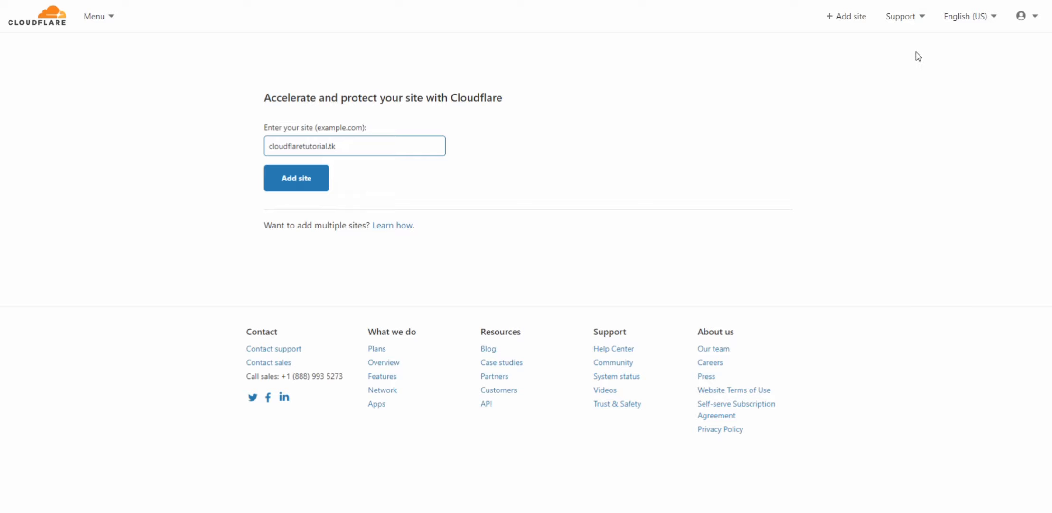
Add the site cloudflaretutorial.tk and confirm the Free plan for it
{"action": "left_click", "coordinate": [779, 134]}
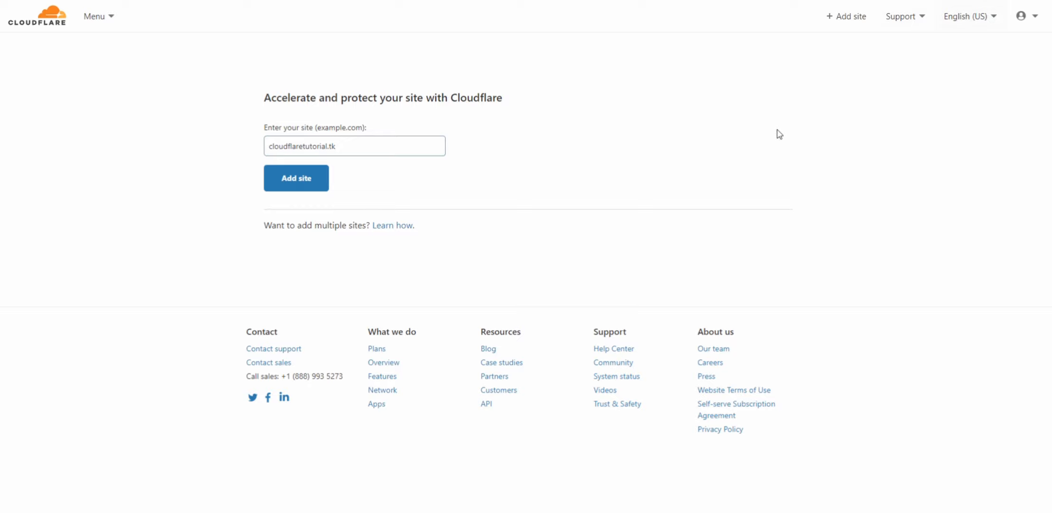
{"action": "left_click", "coordinate": [314, 175]}
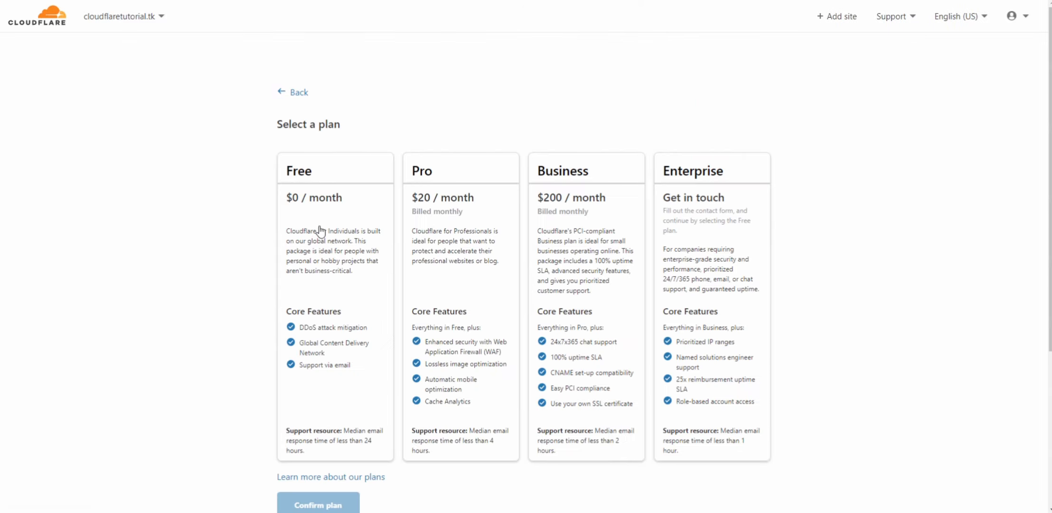
{"action": "left_click", "coordinate": [312, 232]}
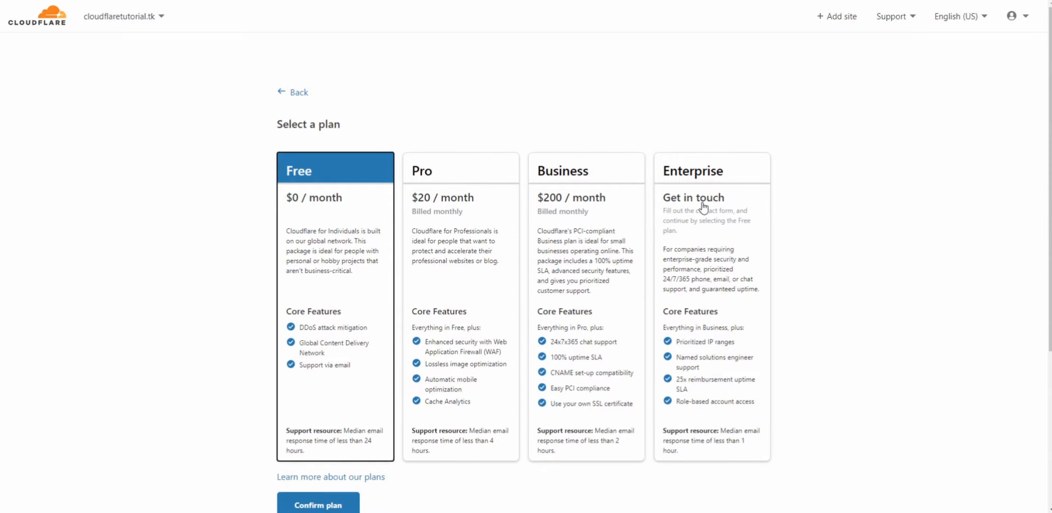
{"action": "scroll", "coordinate": [493, 240], "scroll_direction": "down", "scroll_amount": 3}
{"action": "left_click", "coordinate": [308, 360]}
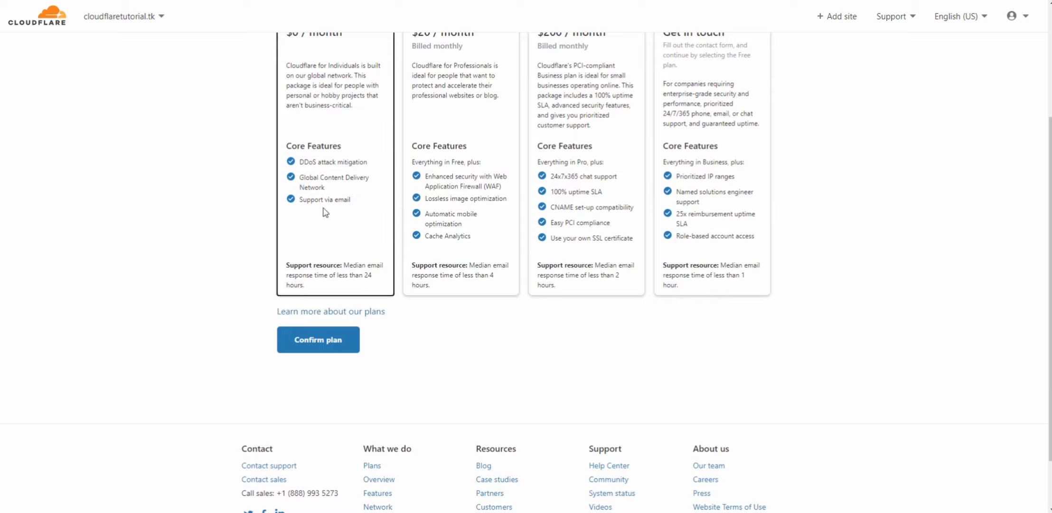
{"action": "left_click", "coordinate": [342, 348]}
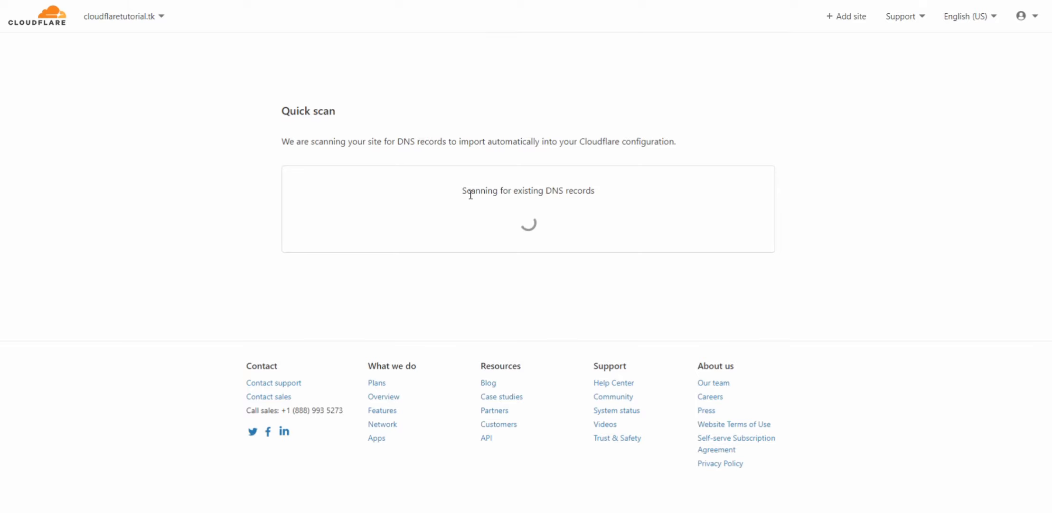
{"action": "left_click_drag", "start_coordinate": [470, 195], "coordinate": [606, 197]}
{"action": "left_click", "coordinate": [546, 204]}
{"action": "left_click_drag", "start_coordinate": [472, 201], "coordinate": [462, 188]}
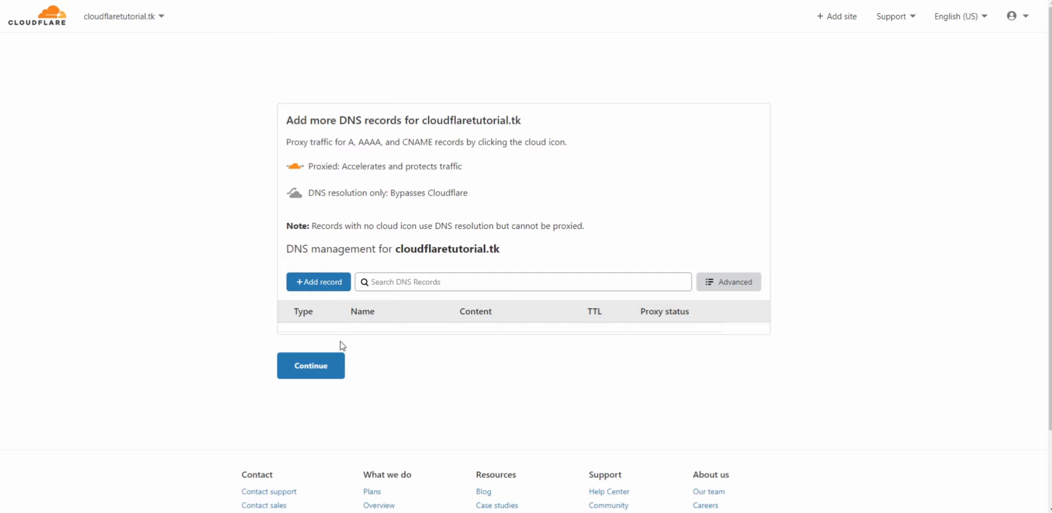
Continue the setup of cloudflaretutorial.tk without adding any DNS records
{"action": "left_click", "coordinate": [339, 378]}
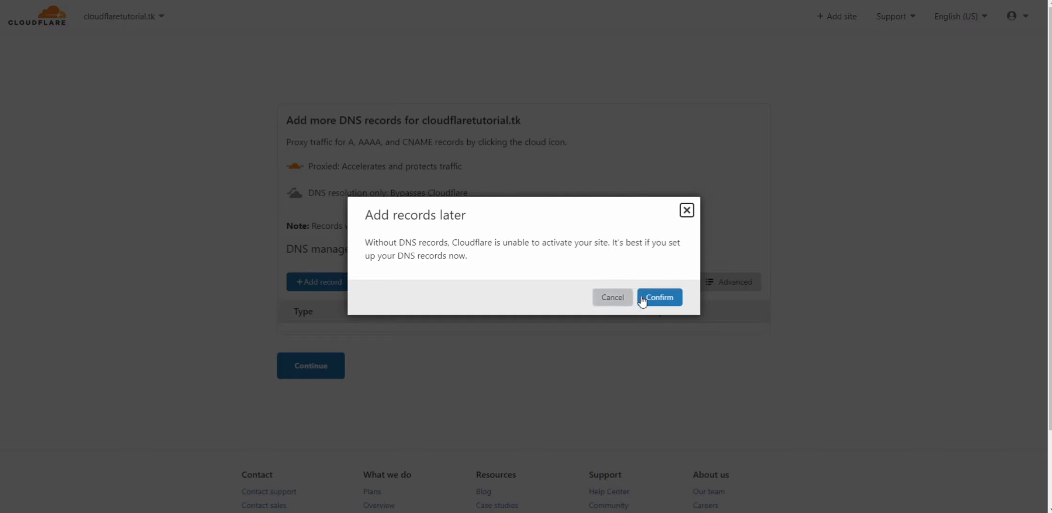
{"action": "left_click", "coordinate": [659, 297]}
Copy Cloudflare's first nameserver, ali.ns.cloudflare.com, and enter it as Nameserver 1 under custom nameservers on the domain's Freenom page
{"action": "scroll", "coordinate": [474, 280], "scroll_direction": "down", "scroll_amount": 2}
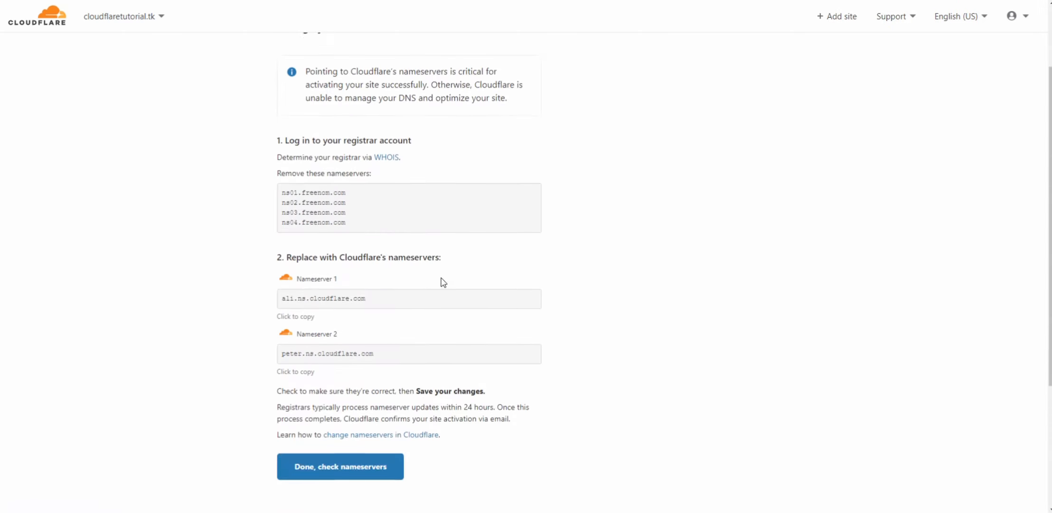
{"action": "left_click_drag", "start_coordinate": [363, 219], "coordinate": [260, 170]}
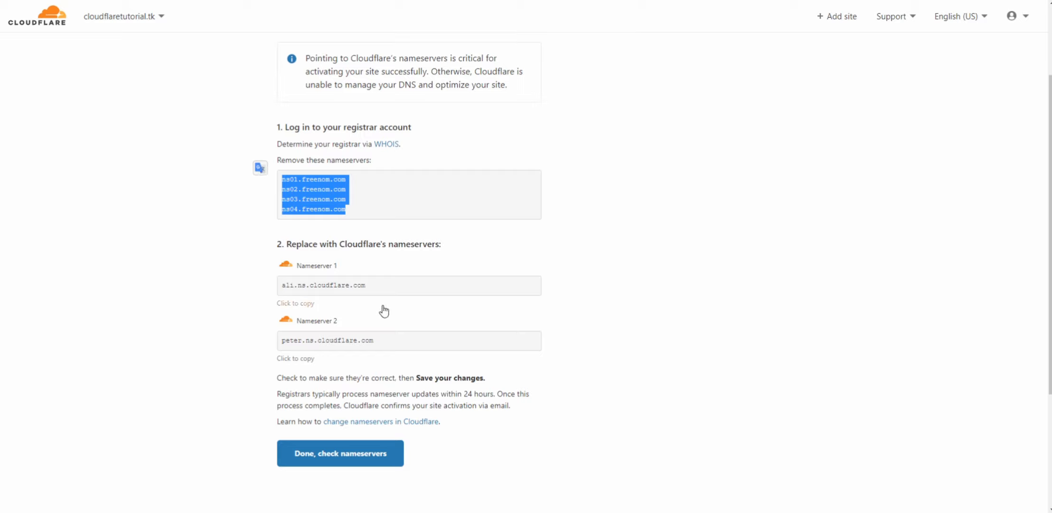
{"action": "left_click_drag", "start_coordinate": [383, 294], "coordinate": [345, 292]}
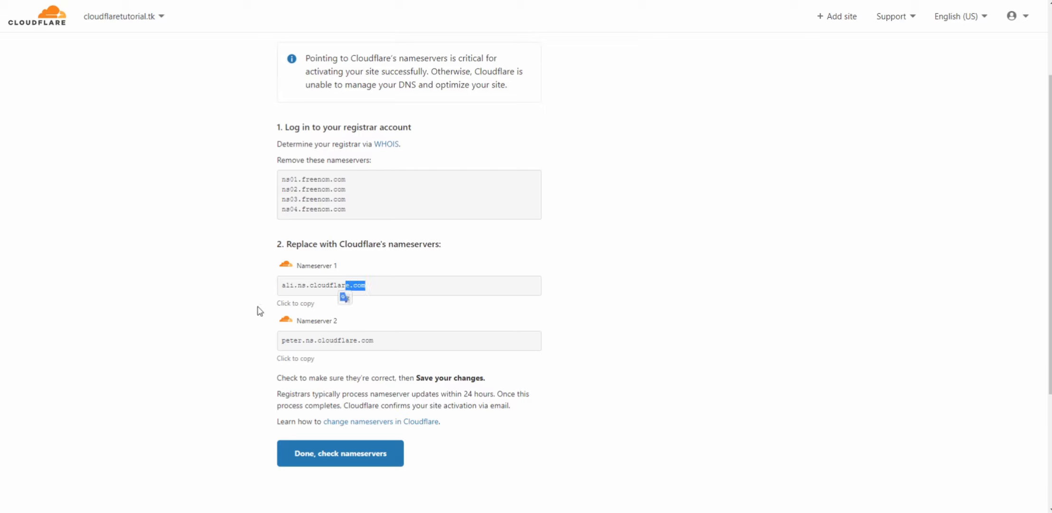
{"action": "left_click", "coordinate": [314, 290]}
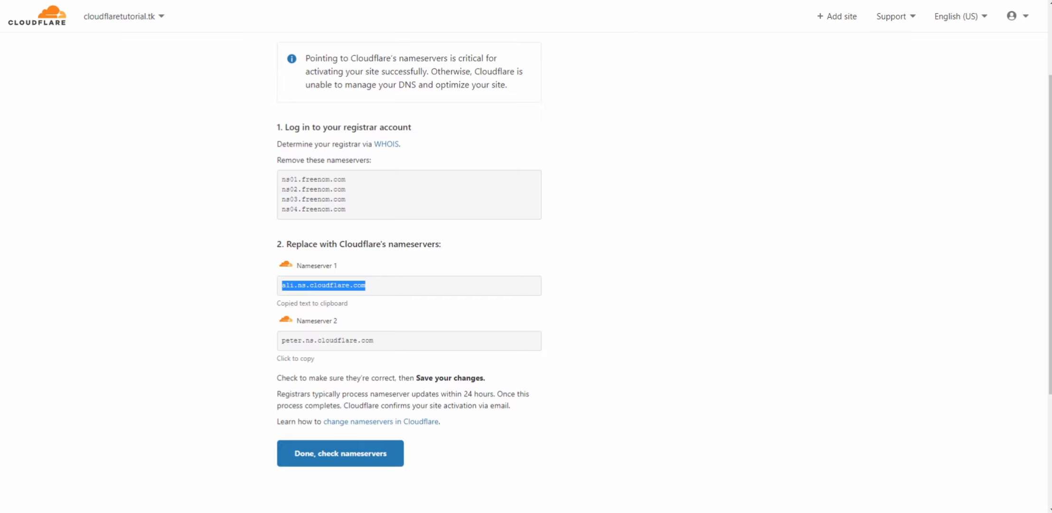
{"action": "left_click", "coordinate": [712, 1]}
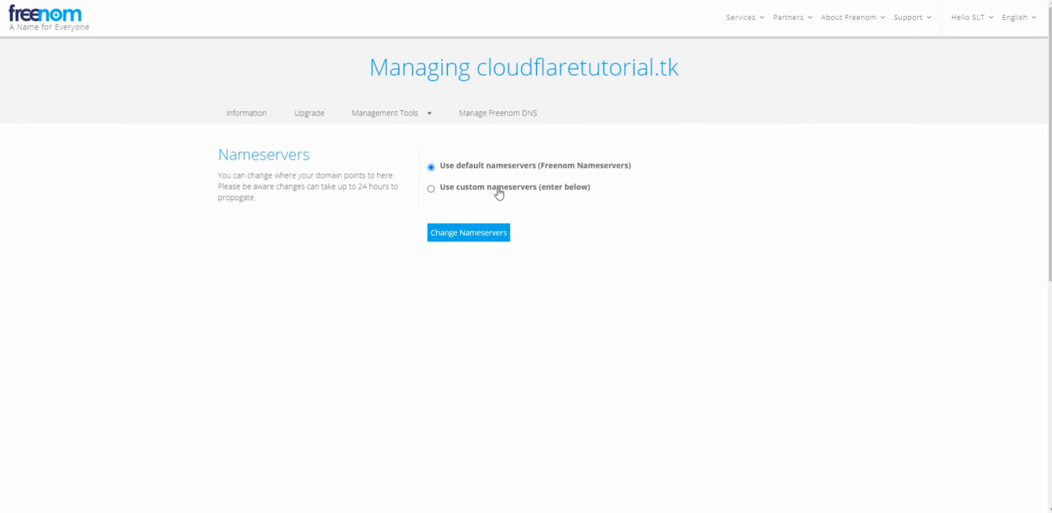
{"action": "left_click", "coordinate": [498, 189]}
{"action": "left_click", "coordinate": [472, 243]}
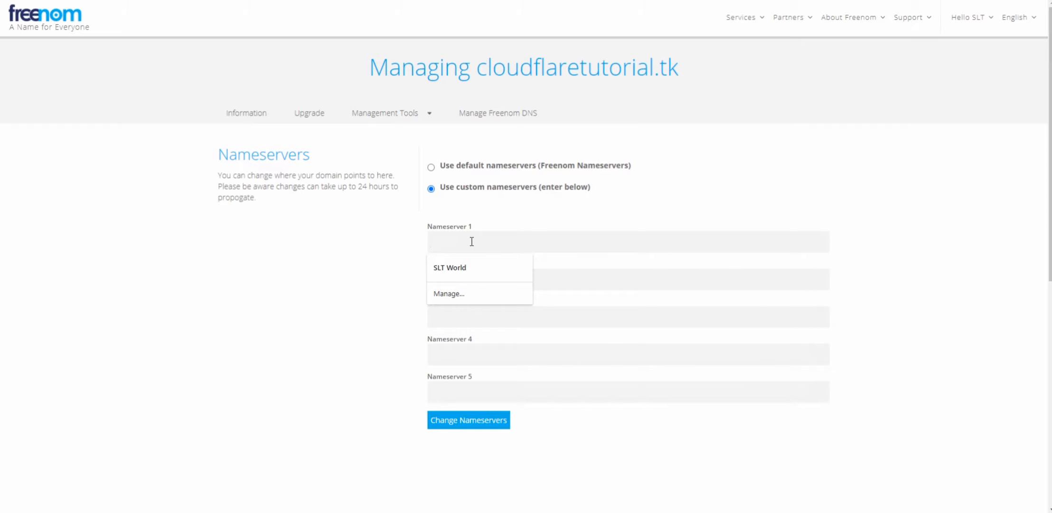
{"action": "key", "text": "ctrl+v"}
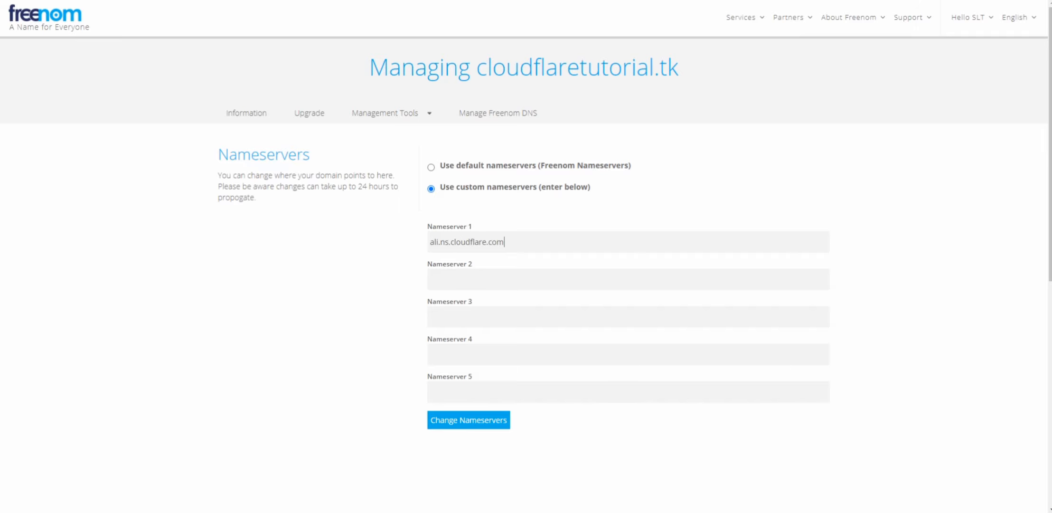
Copy Cloudflare's second nameserver, peter.ns.cloudflare.com, into Nameserver 2 on Freenom and submit the nameserver change
{"action": "key", "text": "ctrl+shift+Tab"}
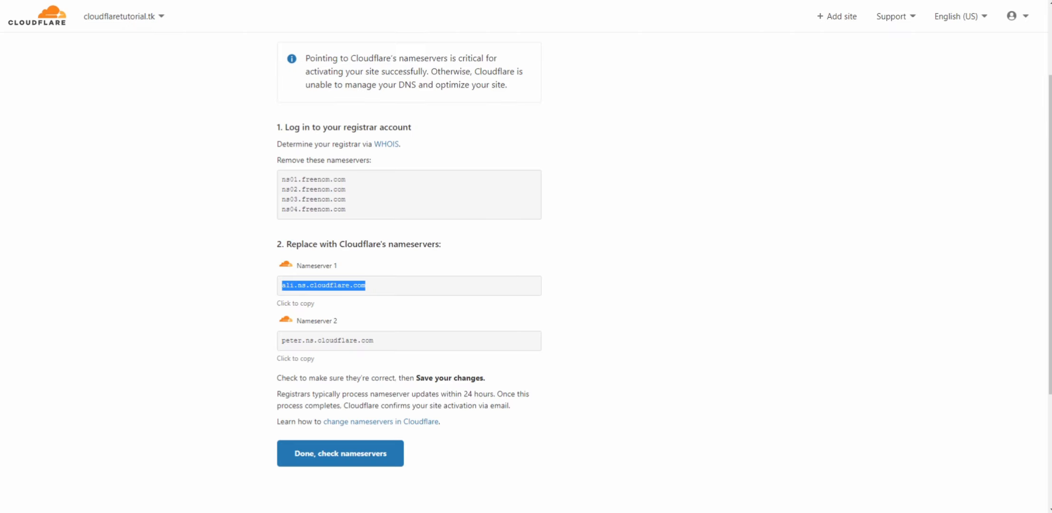
{"action": "left_click", "coordinate": [295, 357]}
{"action": "key", "text": "ctrl+Tab"}
{"action": "left_click", "coordinate": [493, 287]}
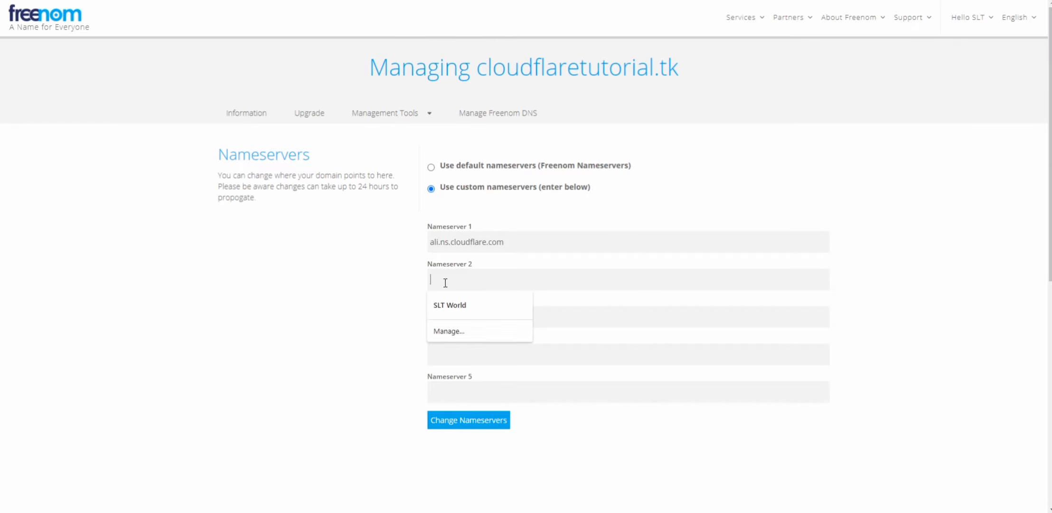
{"action": "key", "text": "ctrl+v"}
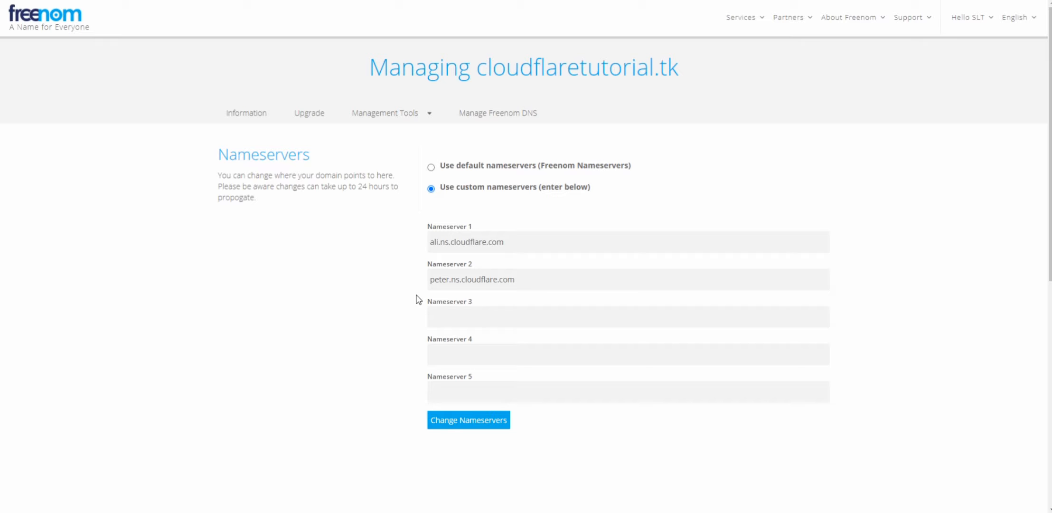
{"action": "left_click", "coordinate": [468, 422]}
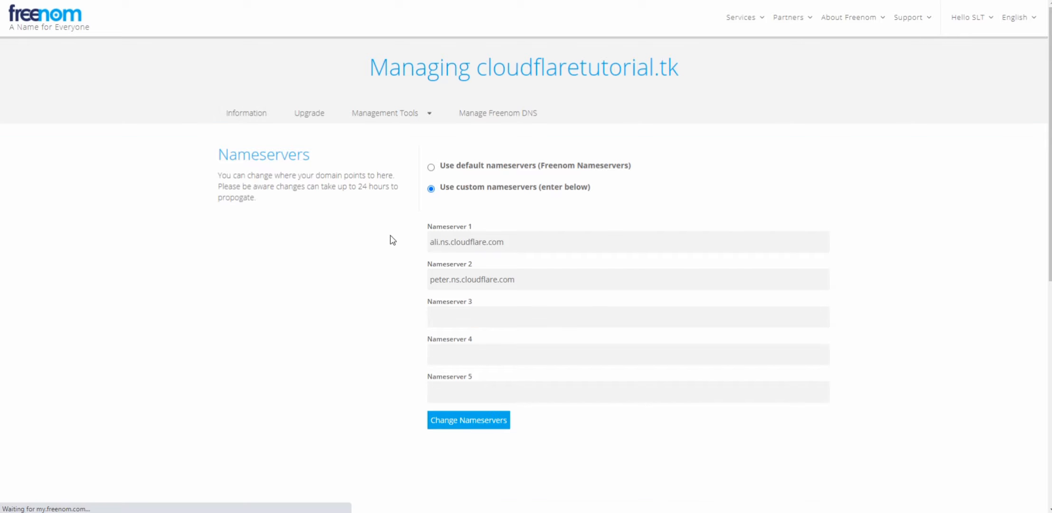
Switch back to Cloudflare, request the nameserver check and start the Quick Start Guide
{"action": "key", "text": "ctrl+shift+Tab"}
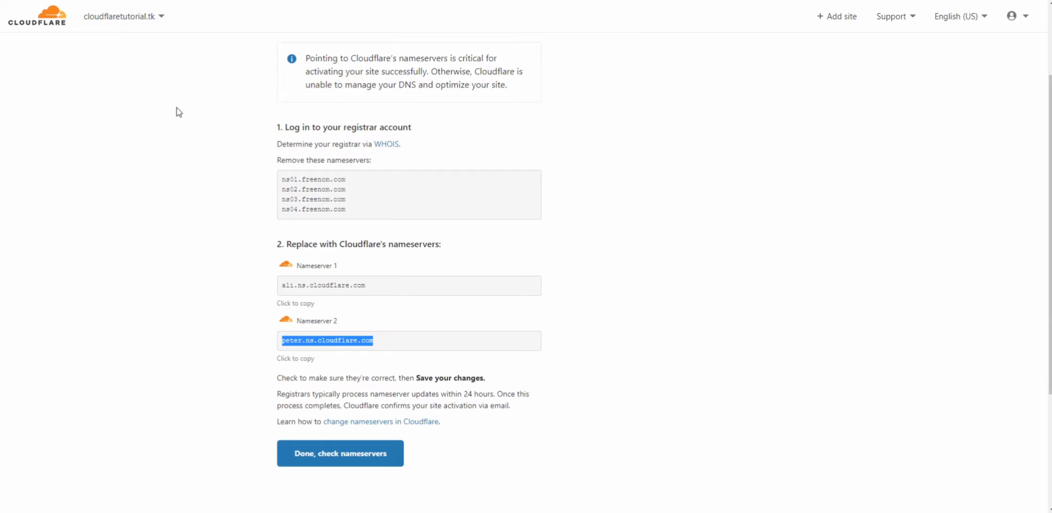
{"action": "left_click", "coordinate": [303, 468]}
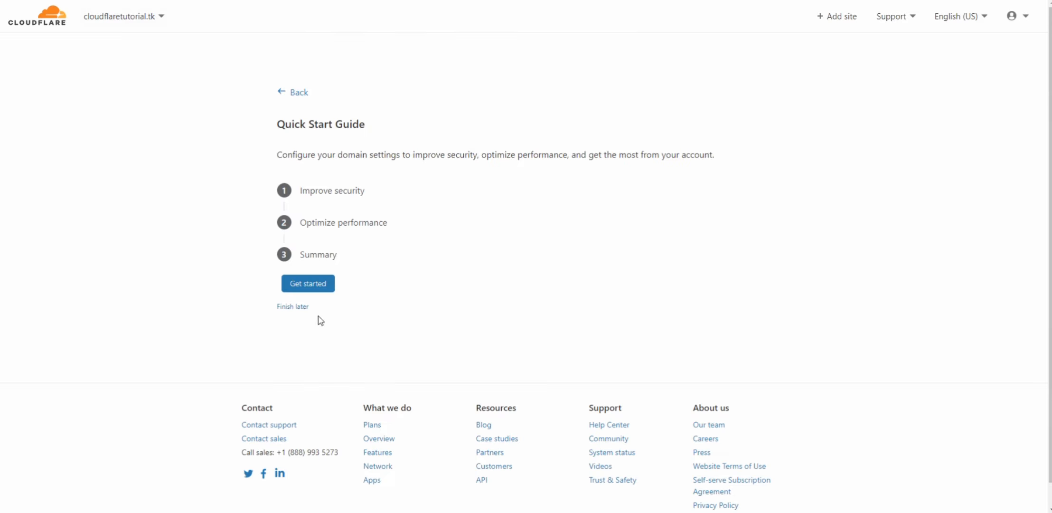
{"action": "left_click", "coordinate": [321, 285]}
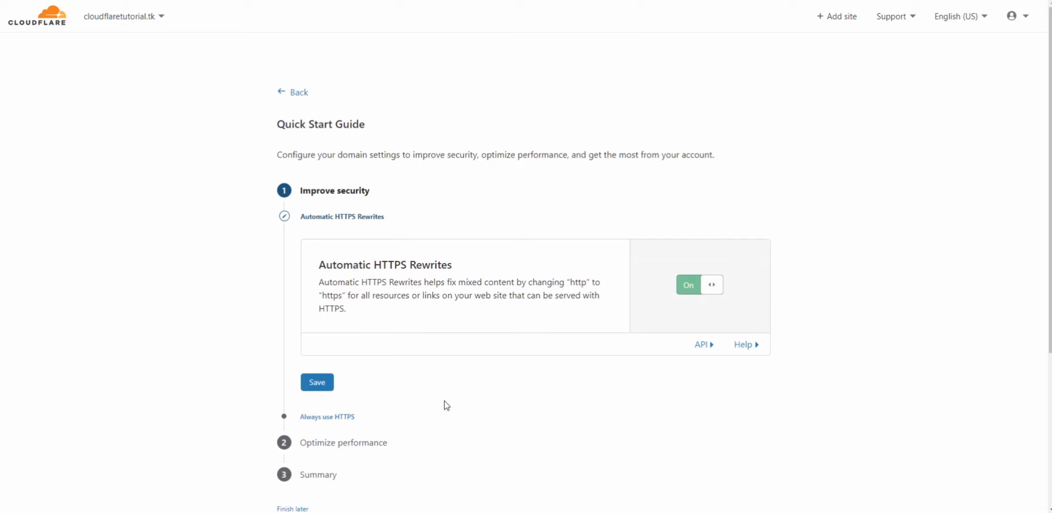
Save the security settings with Automatic HTTPS Rewrites on and Always Use HTTPS off
{"action": "left_click", "coordinate": [319, 384]}
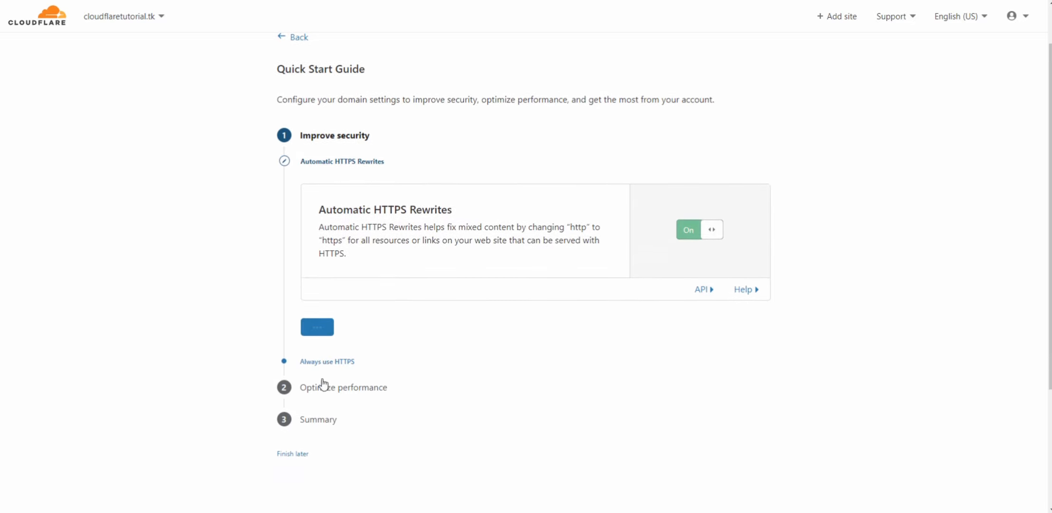
{"action": "left_click", "coordinate": [717, 248]}
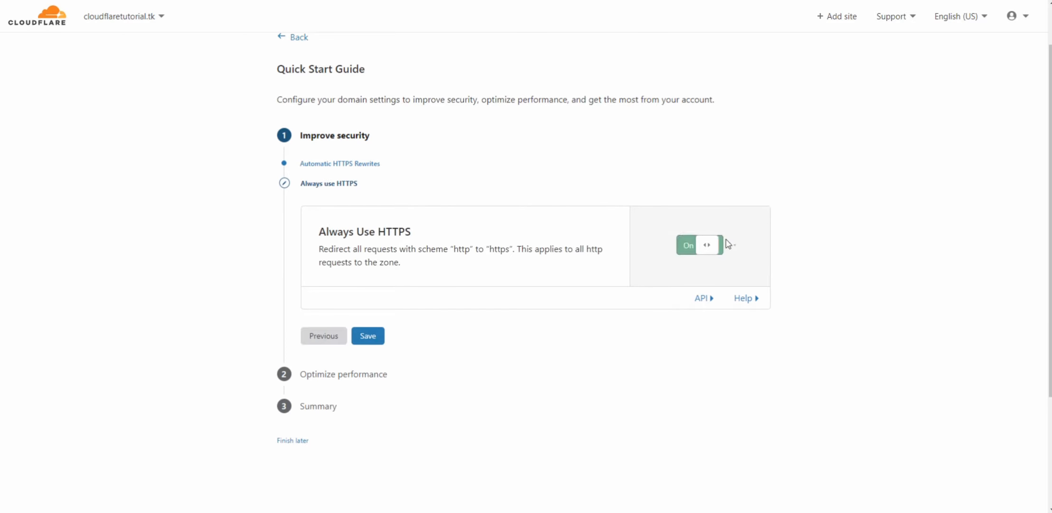
{"action": "left_click", "coordinate": [687, 242]}
{"action": "left_click_drag", "start_coordinate": [408, 247], "coordinate": [441, 239]}
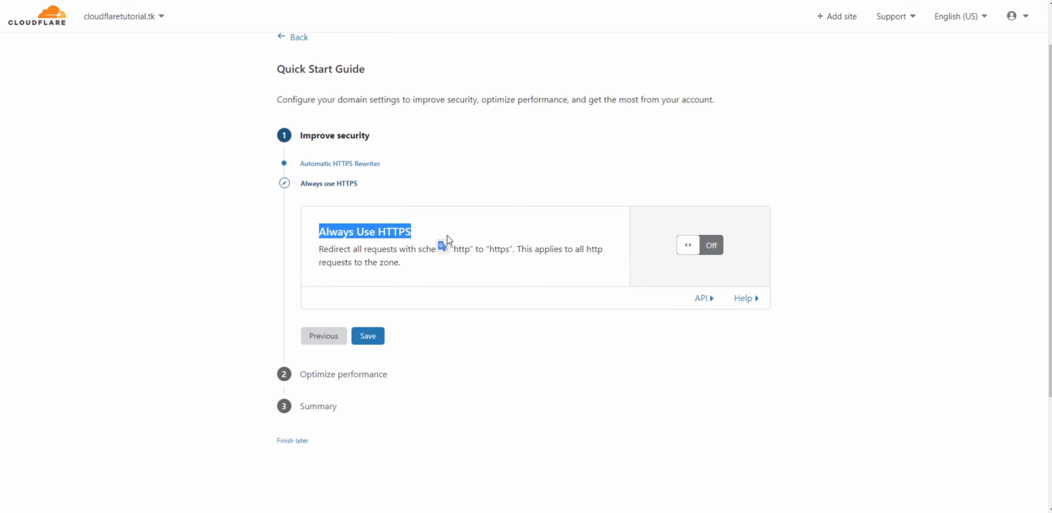
{"action": "left_click", "coordinate": [481, 238]}
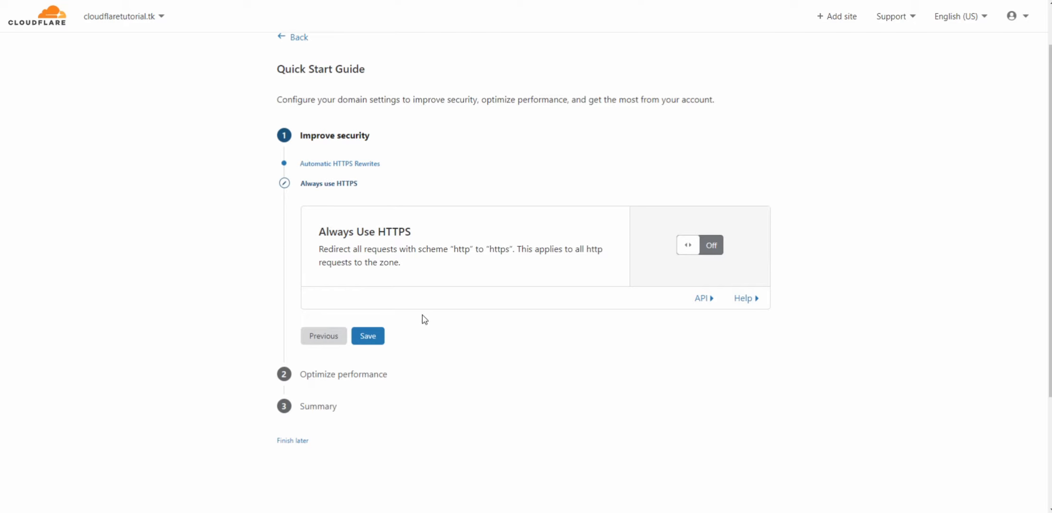
{"action": "left_click", "coordinate": [366, 336]}
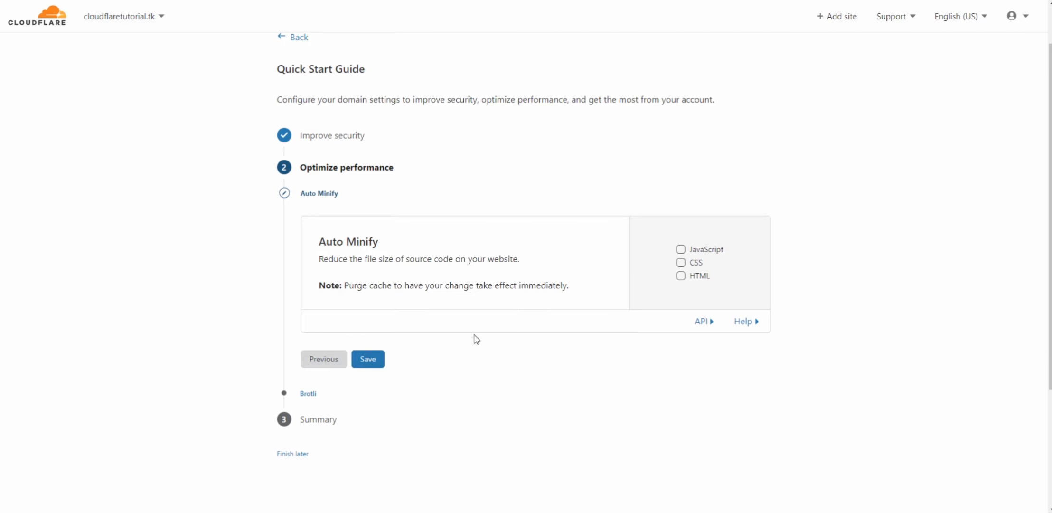
Save Auto Minify with no file types selected and Brotli on, and finish the Quick Start Guide
{"action": "left_click", "coordinate": [368, 356]}
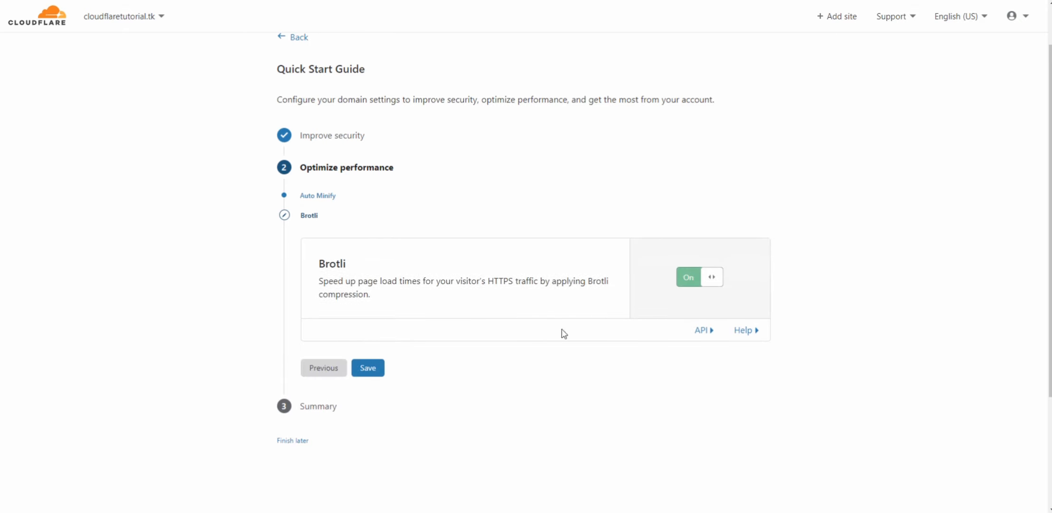
{"action": "left_click", "coordinate": [365, 370]}
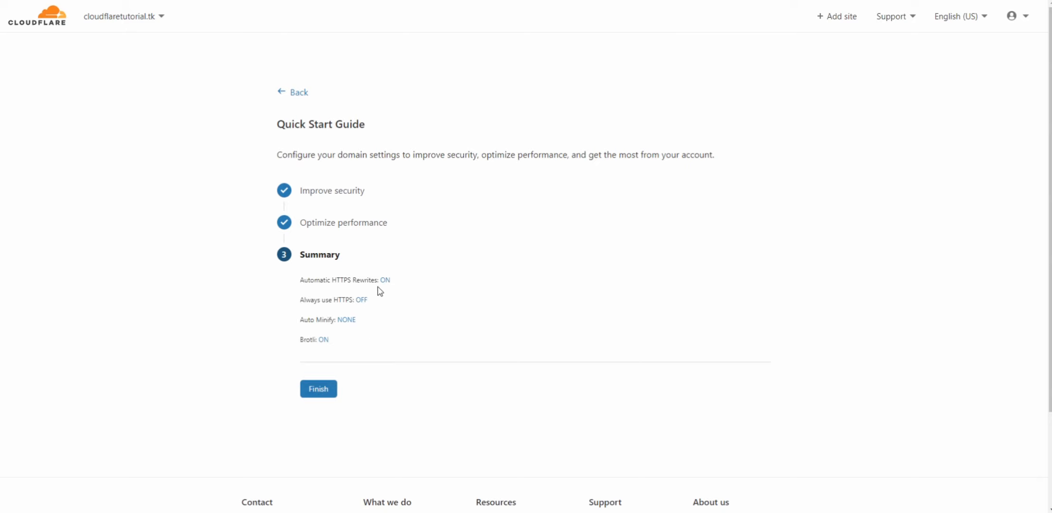
{"action": "left_click_drag", "start_coordinate": [391, 280], "coordinate": [365, 302]}
{"action": "left_click", "coordinate": [372, 311]}
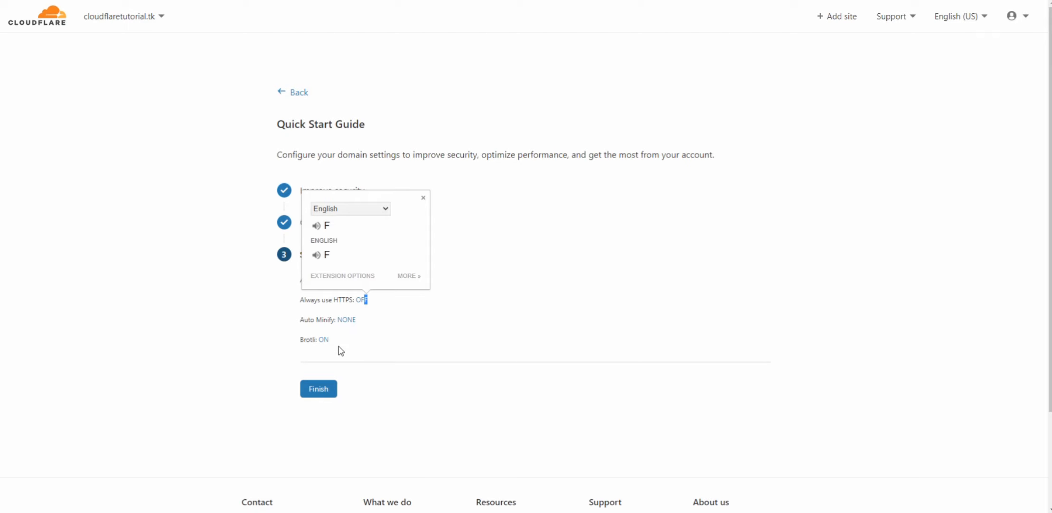
{"action": "left_click", "coordinate": [360, 336]}
{"action": "left_click", "coordinate": [336, 382]}
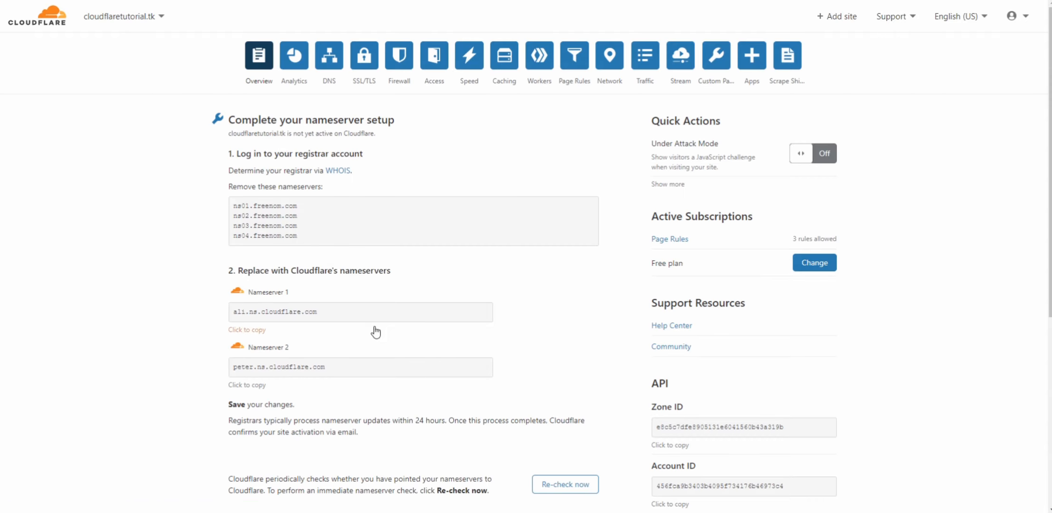
Request an immediate nameserver re-check for cloudflaretutorial.tk from the overview page
{"action": "scroll", "coordinate": [366, 340], "scroll_direction": "down", "scroll_amount": 5}
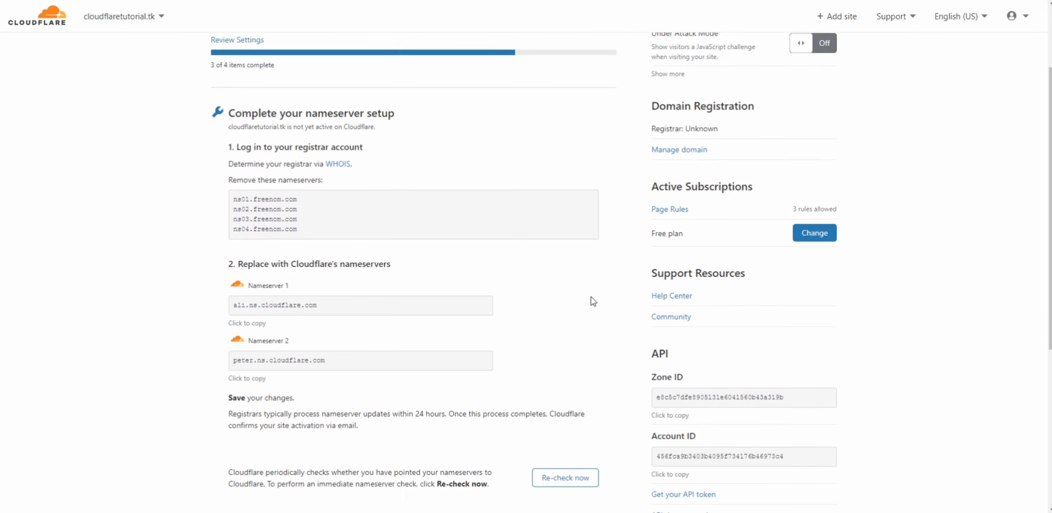
{"action": "left_click", "coordinate": [564, 311]}
{"action": "scroll", "coordinate": [519, 447], "scroll_direction": "down", "scroll_amount": 2}
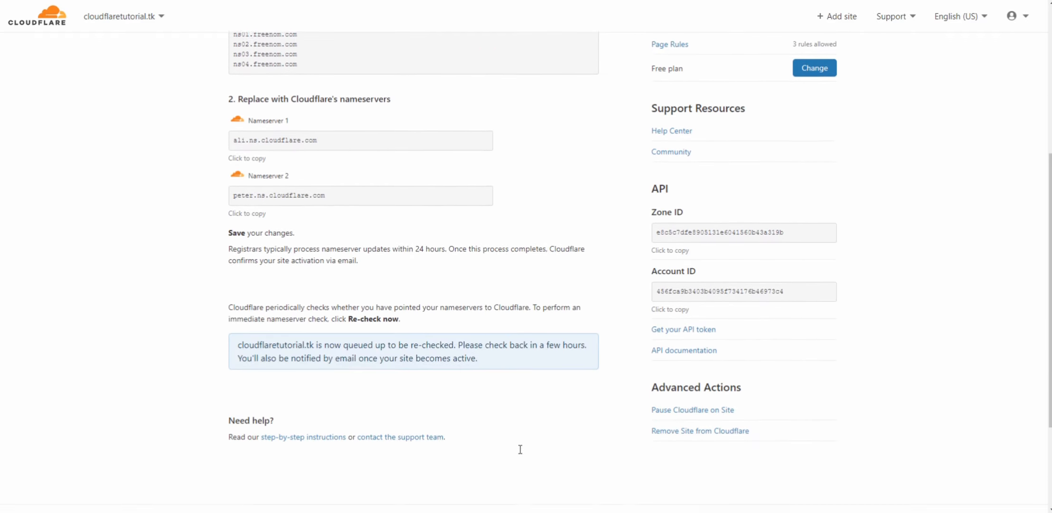
{"action": "scroll", "coordinate": [410, 348], "scroll_direction": "up", "scroll_amount": 3}
{"action": "scroll", "coordinate": [454, 157], "scroll_direction": "up", "scroll_amount": 2}
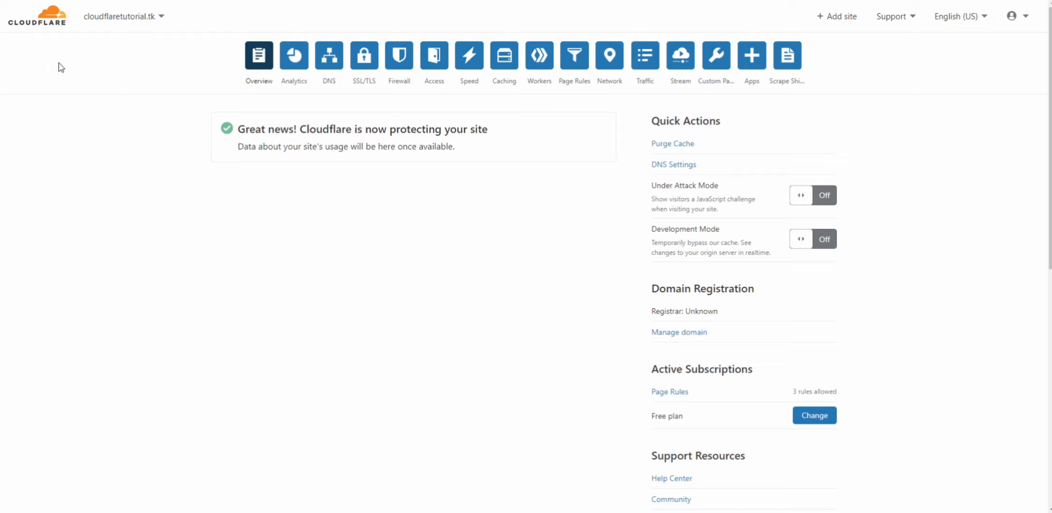
Examine the site's protection status, quick actions and domain registration details on the overview page
{"action": "left_click_drag", "start_coordinate": [236, 127], "coordinate": [473, 154]}
{"action": "left_click_drag", "start_coordinate": [353, 128], "coordinate": [457, 141]}
{"action": "left_click", "coordinate": [460, 126]}
{"action": "left_click_drag", "start_coordinate": [237, 151], "coordinate": [470, 152]}
{"action": "left_click", "coordinate": [386, 160]}
{"action": "scroll", "coordinate": [704, 206], "scroll_direction": "down", "scroll_amount": 2}
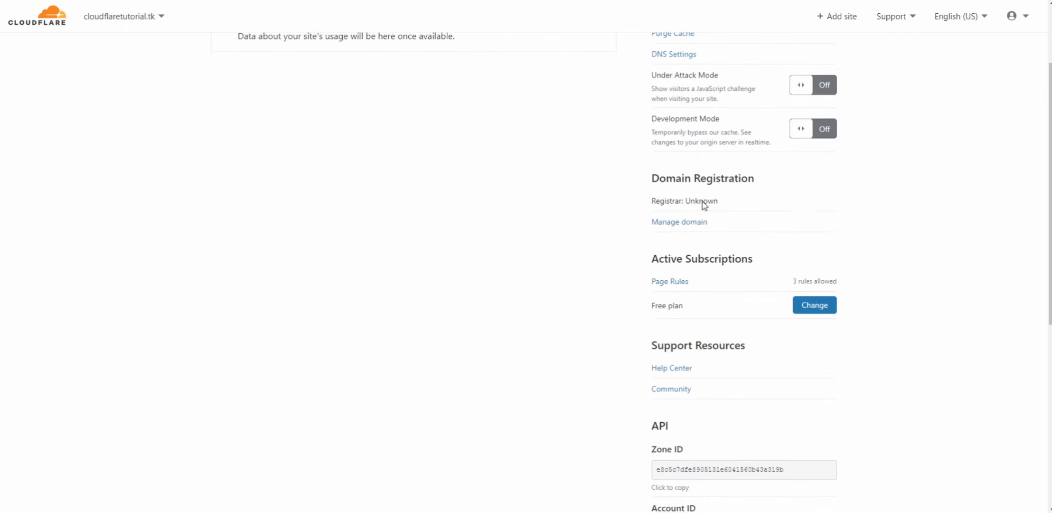
{"action": "scroll", "coordinate": [704, 270], "scroll_direction": "up", "scroll_amount": 2}
{"action": "right_click", "coordinate": [704, 271]}
{"action": "left_click", "coordinate": [547, 230]}
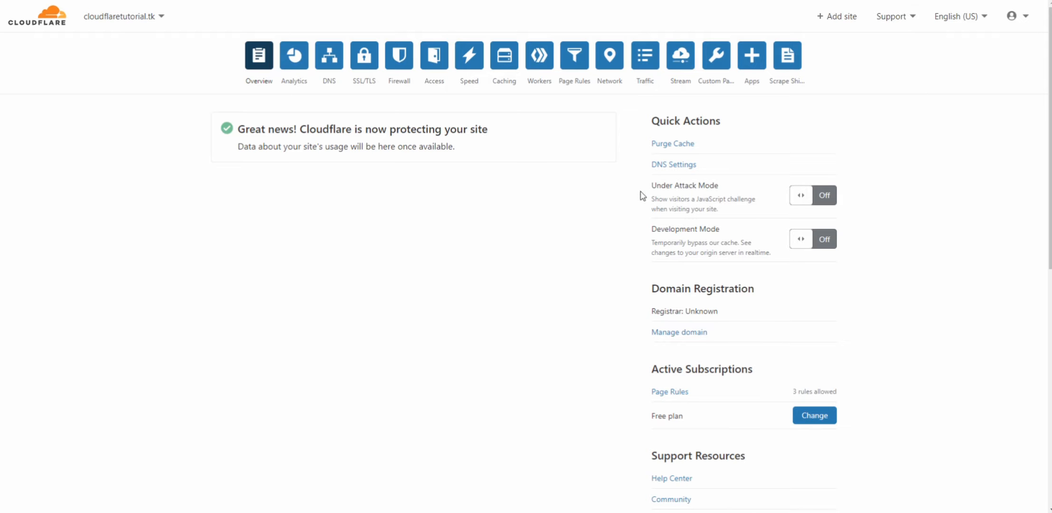
{"action": "left_click_drag", "start_coordinate": [640, 192], "coordinate": [752, 250]}
{"action": "left_click", "coordinate": [751, 250]}
{"action": "left_click_drag", "start_coordinate": [474, 151], "coordinate": [233, 127]}
{"action": "left_click", "coordinate": [218, 128]}
{"action": "right_click", "coordinate": [230, 128]}
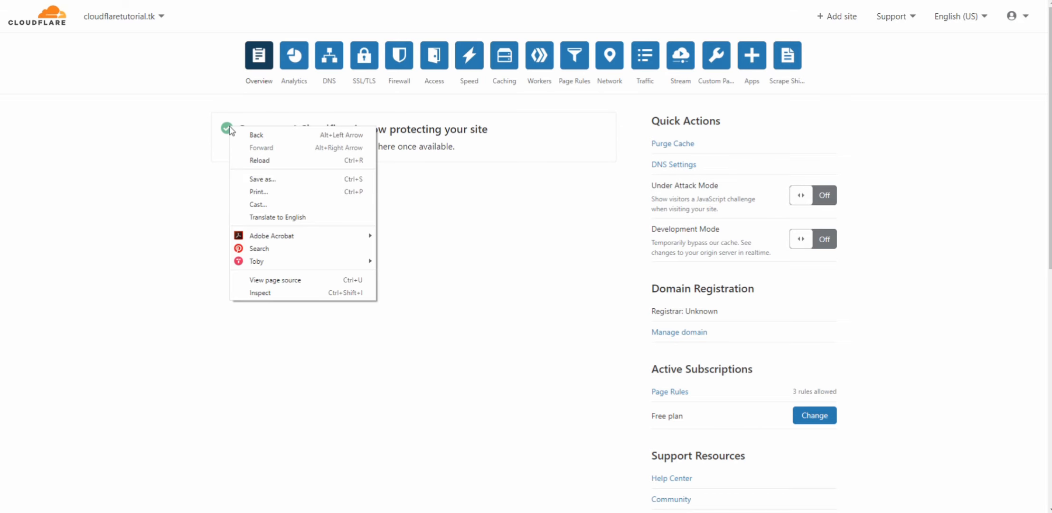
{"action": "left_click", "coordinate": [225, 129]}
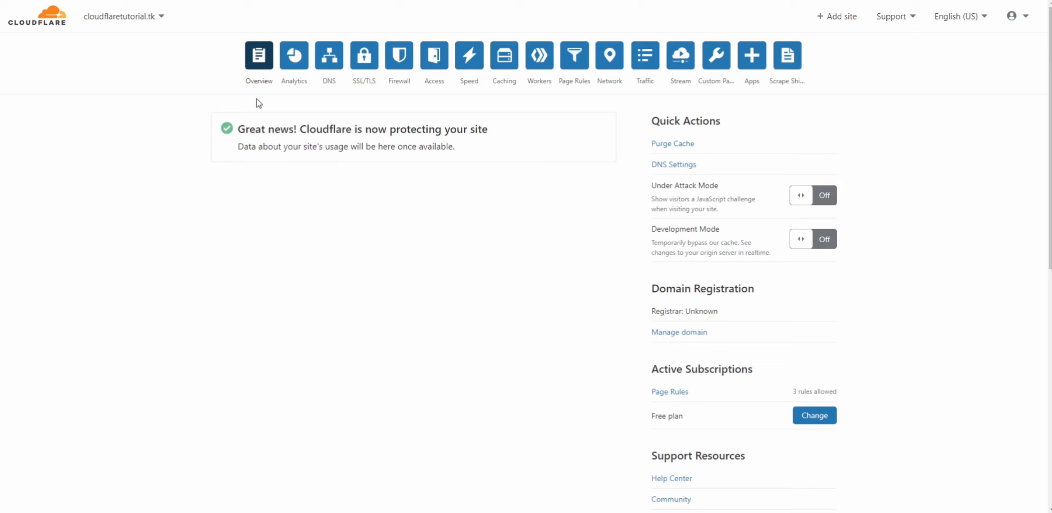
{"action": "left_click", "coordinate": [323, 68]}
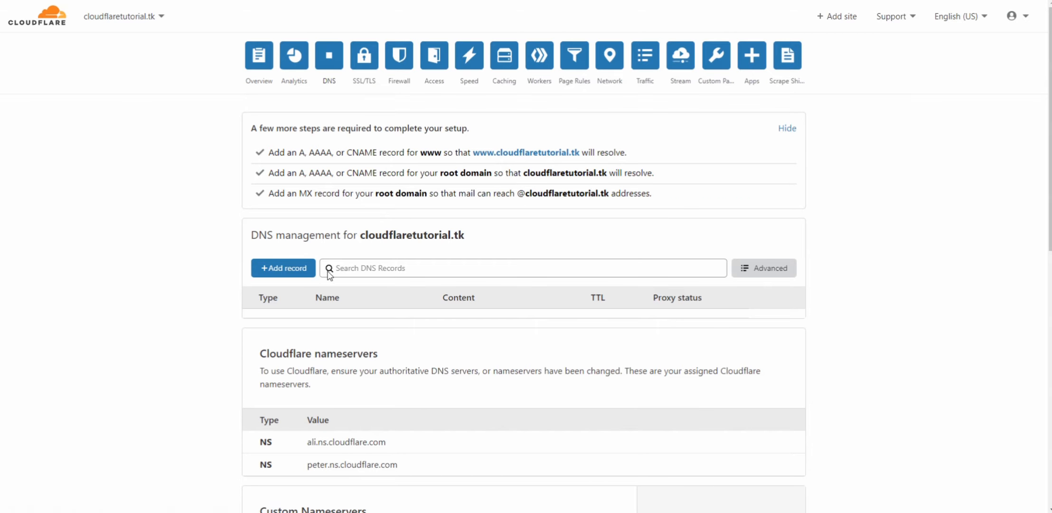
{"action": "left_click", "coordinate": [259, 55]}
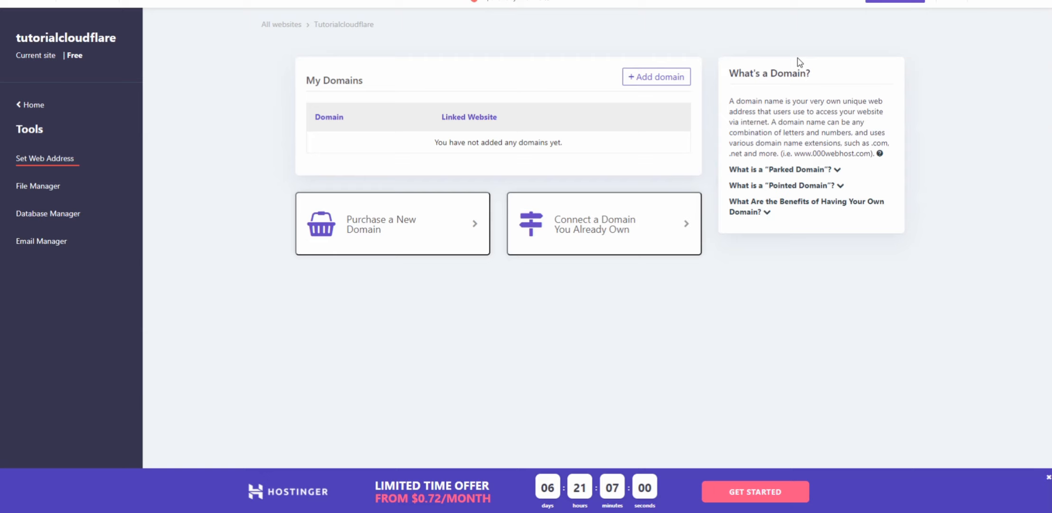
Switch to 000webhost, start adding a domain with the Point domain option and copy the website address tutorialcloudflare.000webhostapp.com
{"action": "left_click", "coordinate": [686, 76]}
{"action": "left_click", "coordinate": [501, 93]}
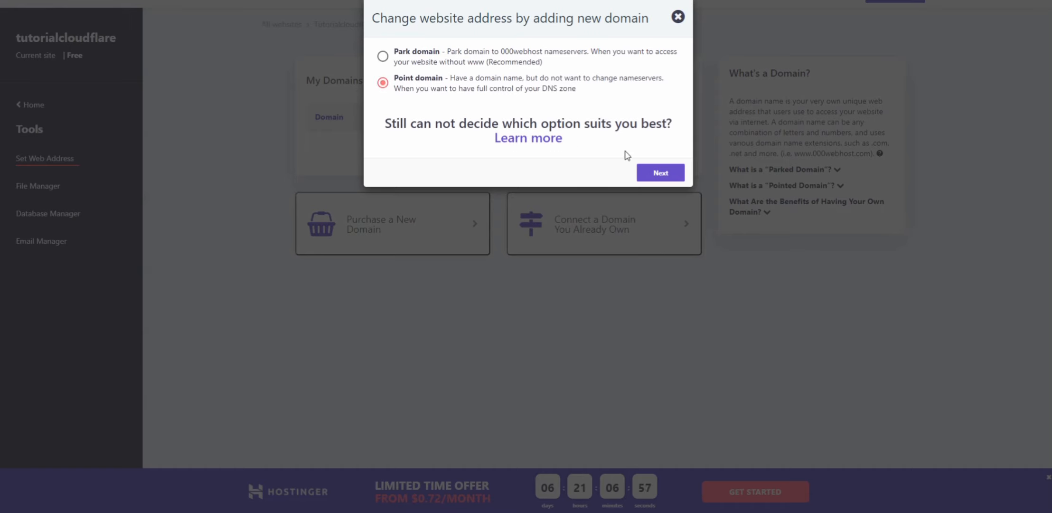
{"action": "left_click", "coordinate": [666, 171]}
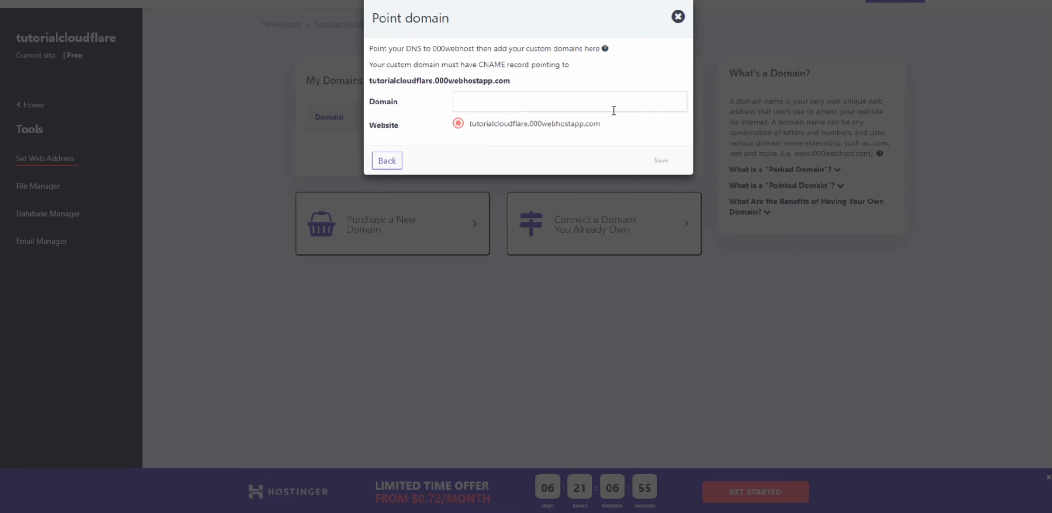
{"action": "left_click", "coordinate": [598, 106]}
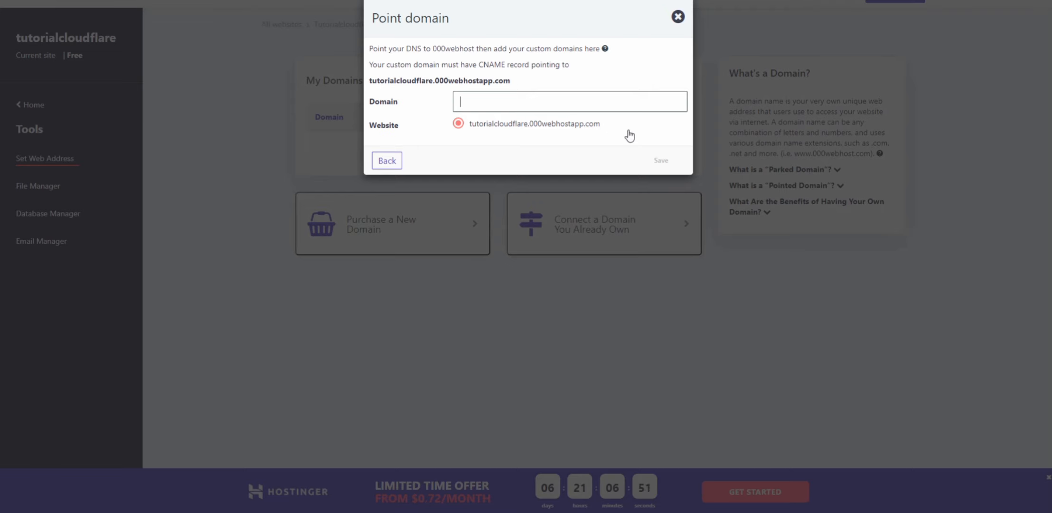
{"action": "mouse_move", "coordinate": [616, 132]}
{"action": "left_mouse_down"}
{"action": "mouse_move", "coordinate": [472, 127]}
{"action": "mouse_move", "coordinate": [598, 133]}
{"action": "left_mouse_up"}
{"action": "key", "text": "ctrl+c"}
{"action": "left_click", "coordinate": [485, 136]}
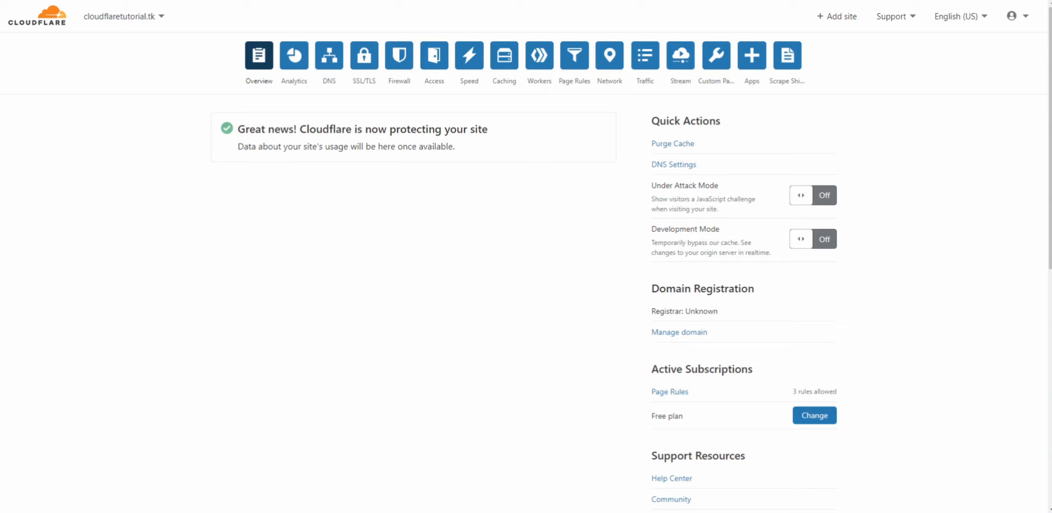
Switch to Cloudflare and start a new CNAME DNS record with the name cloudflaretutorial.tk
{"action": "left_click", "coordinate": [329, 56]}
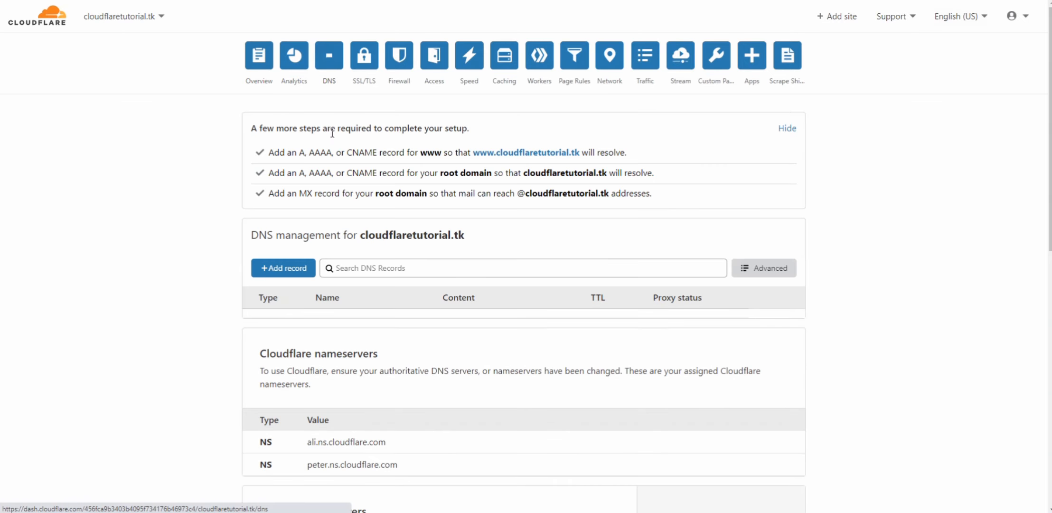
{"action": "left_click", "coordinate": [284, 268]}
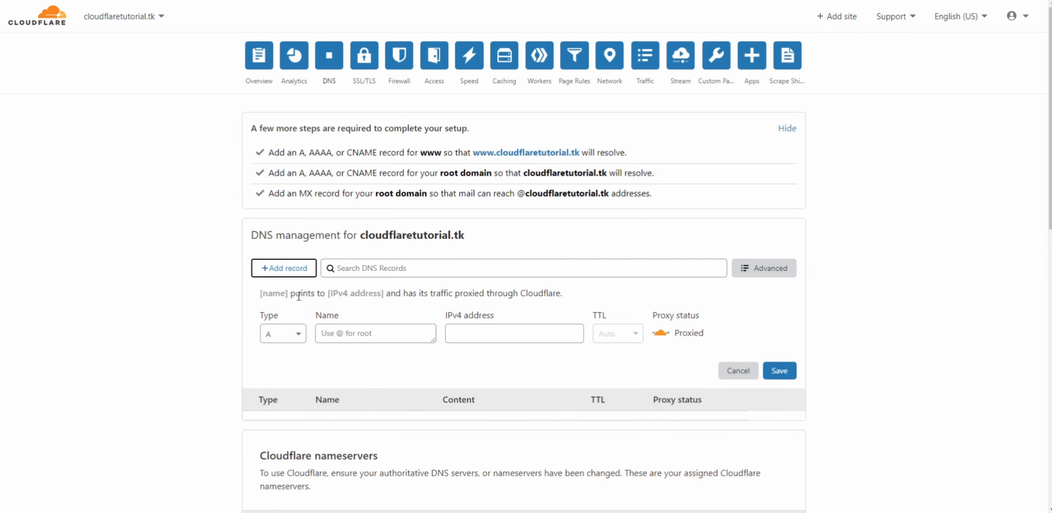
{"action": "left_click", "coordinate": [295, 332]}
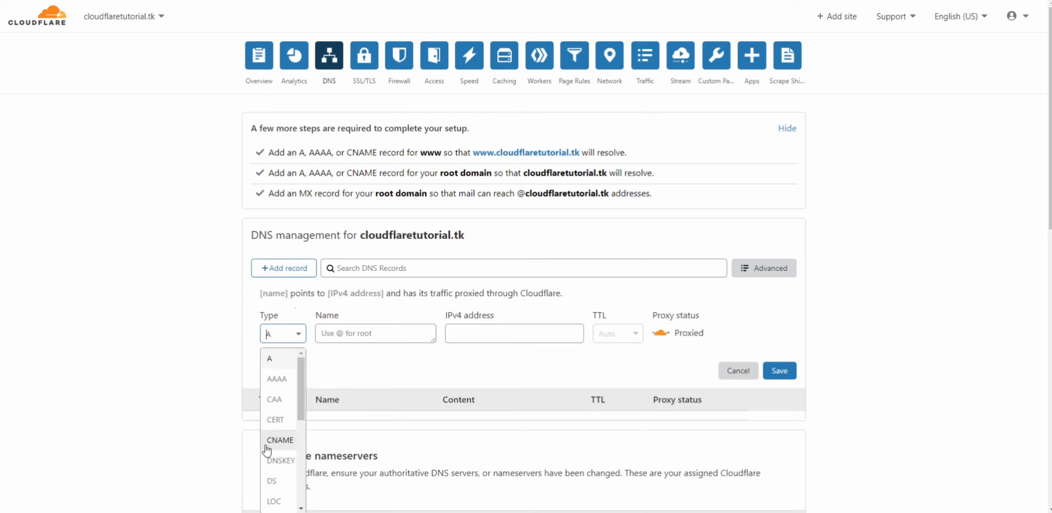
{"action": "left_click", "coordinate": [280, 439]}
{"action": "left_click", "coordinate": [371, 335]}
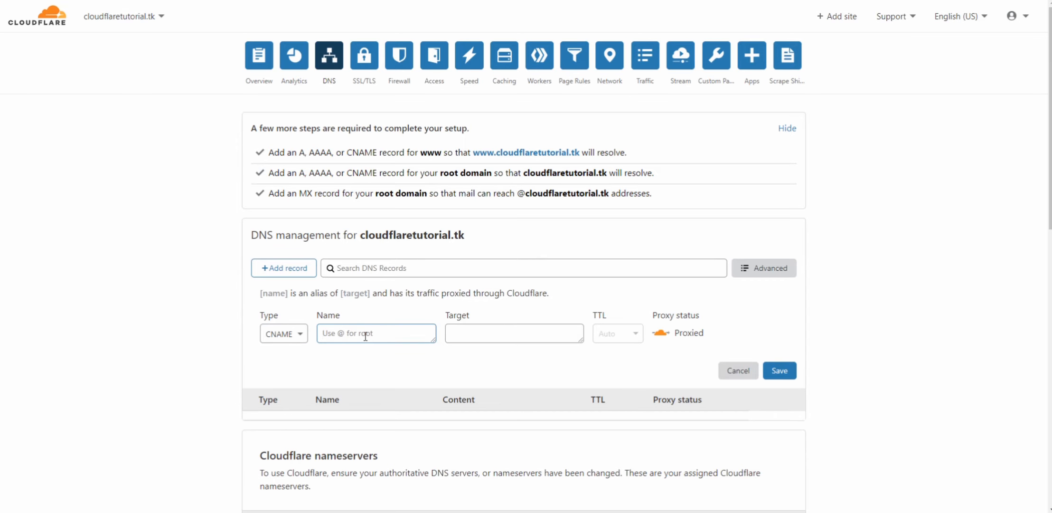
{"action": "type", "text": "s"}
{"action": "key", "text": "BackSpace"}
{"action": "type", "text": "c"}
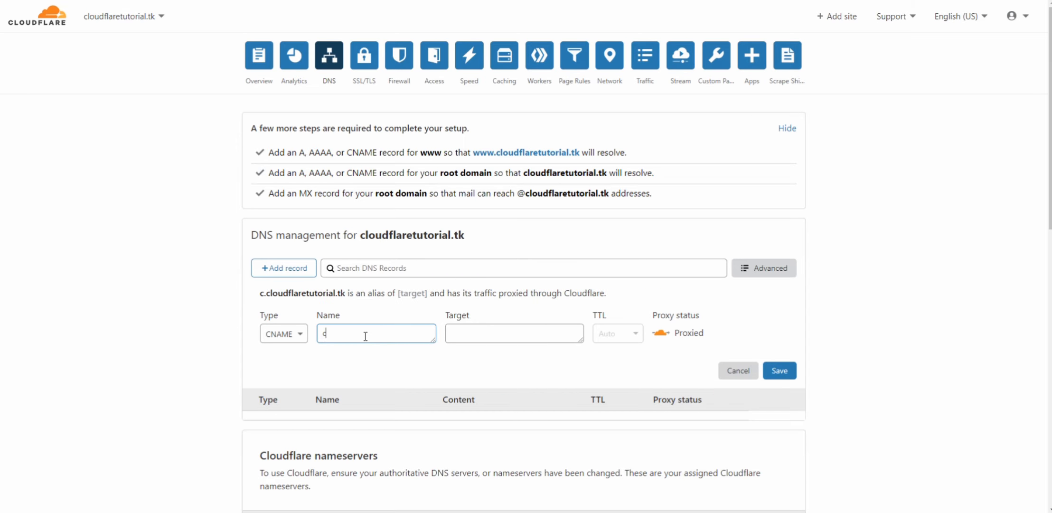
{"action": "type", "text": "loud"}
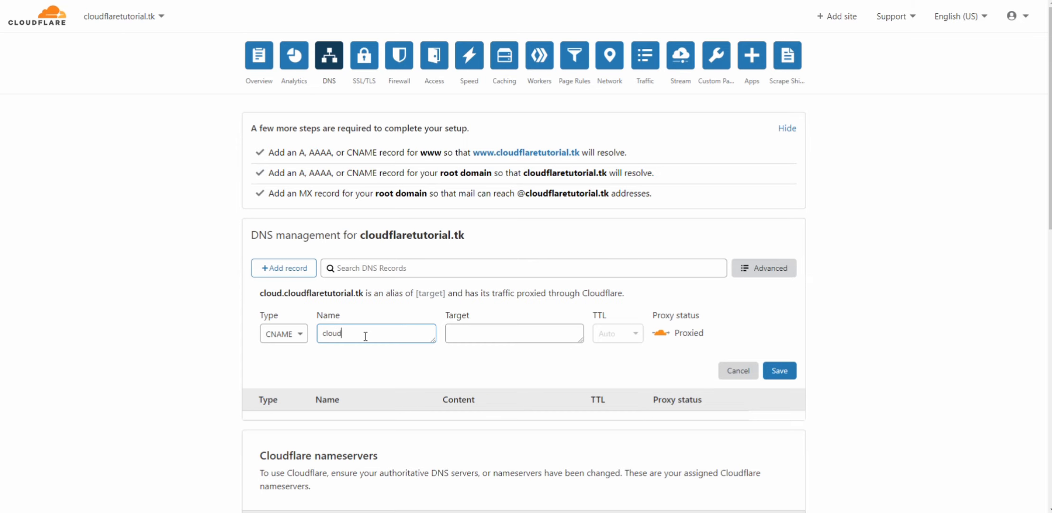
{"action": "type", "text": "fla"}
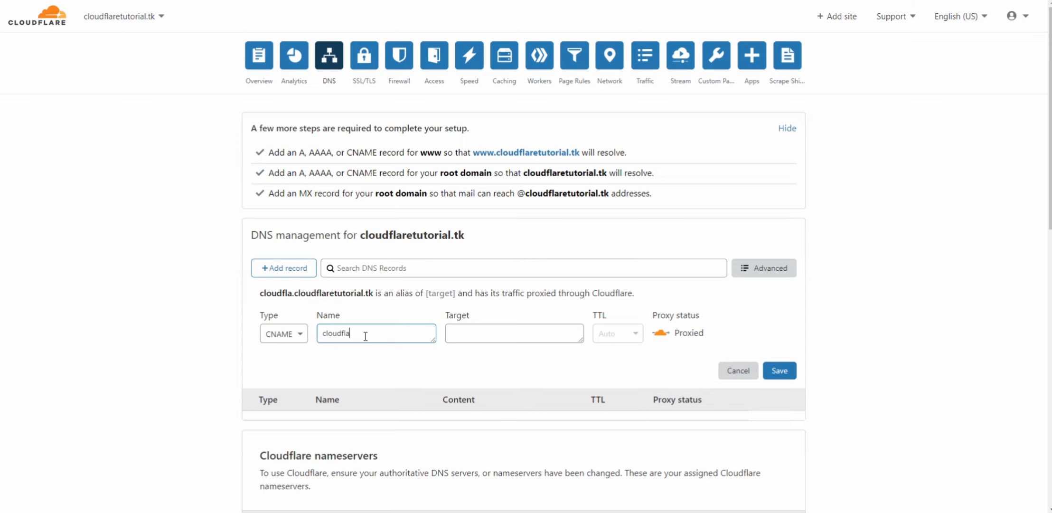
{"action": "type", "text": "ret"}
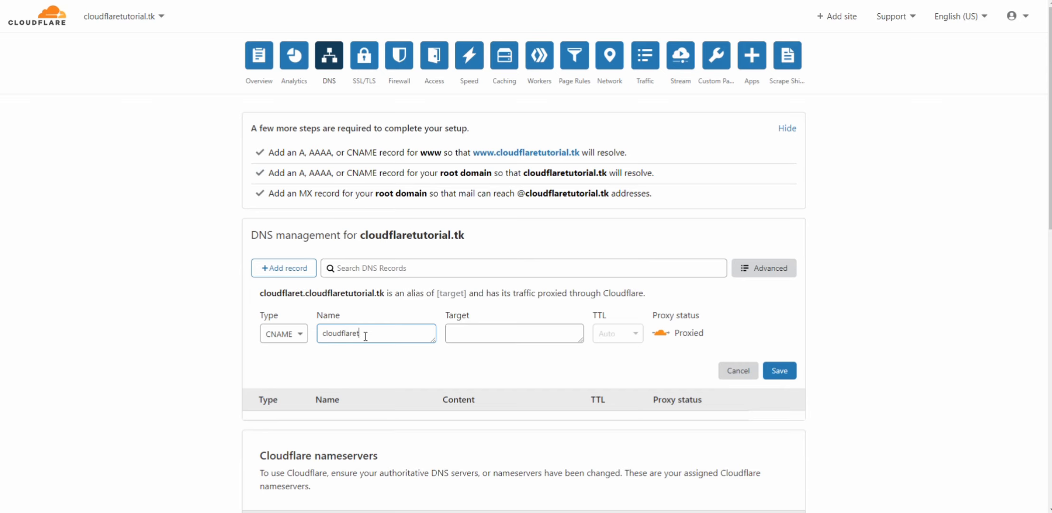
{"action": "type", "text": "utori"}
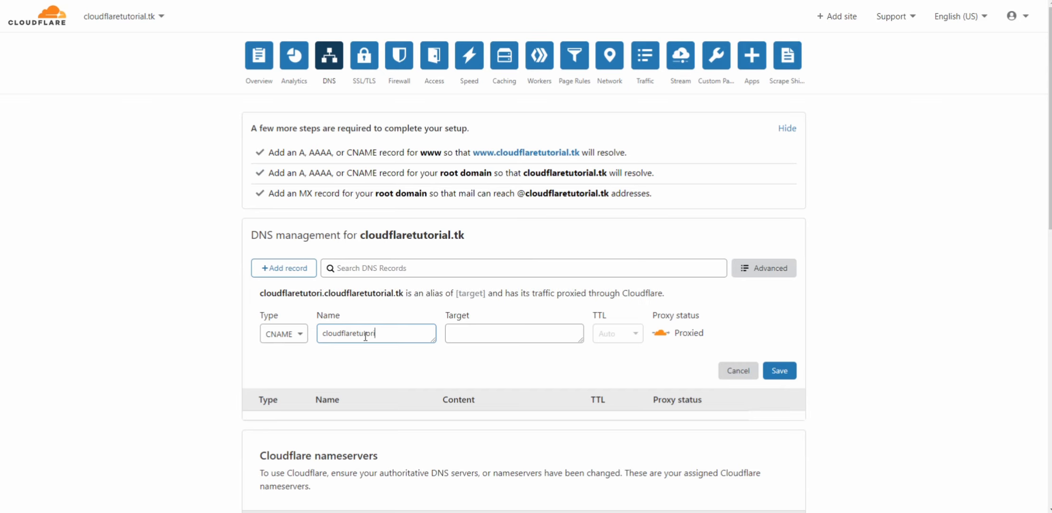
{"action": "type", "text": "al.tk"}
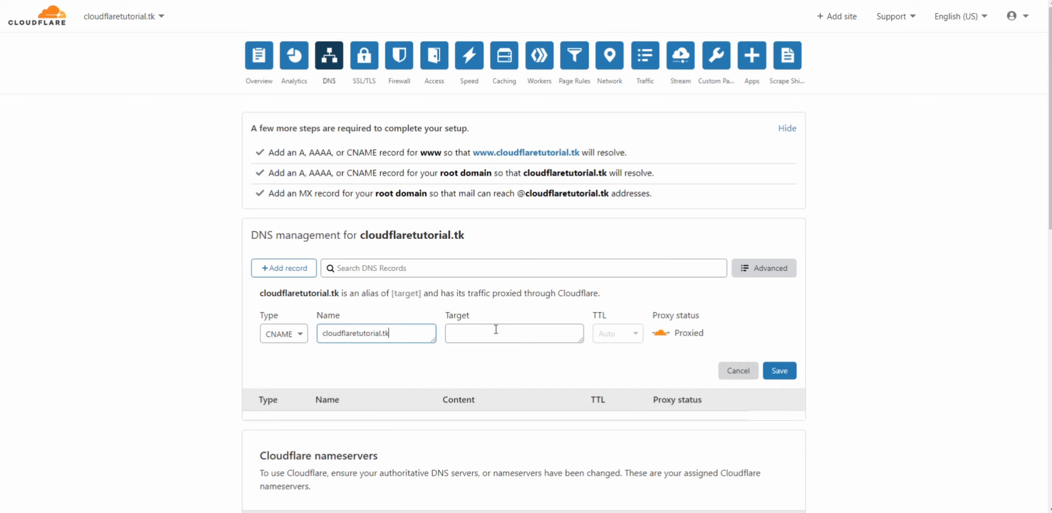
Set the record's target to tutorialcloudflare.000webhostapp.com with DNS only proxy status and save it
{"action": "key", "text": "ctrl+v"}
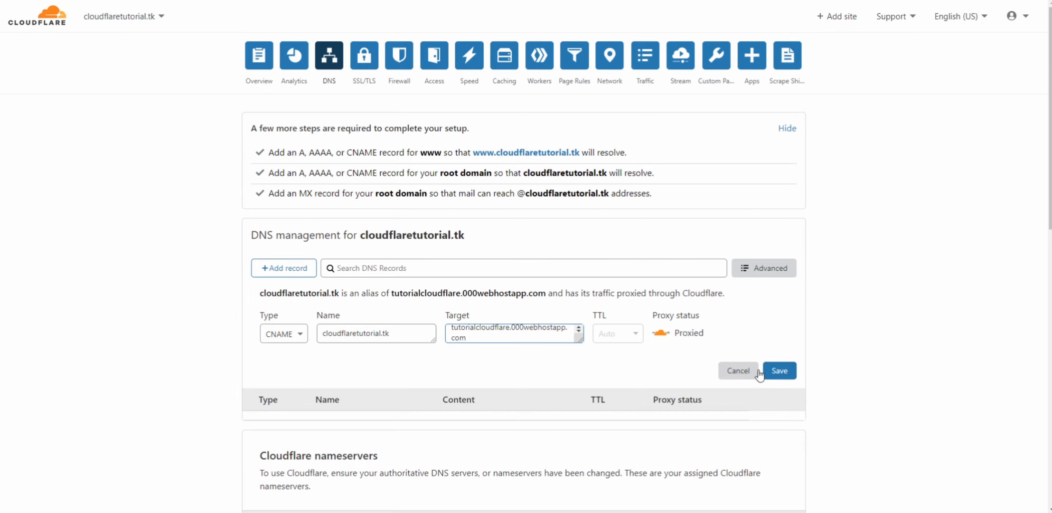
{"action": "left_click", "coordinate": [660, 335]}
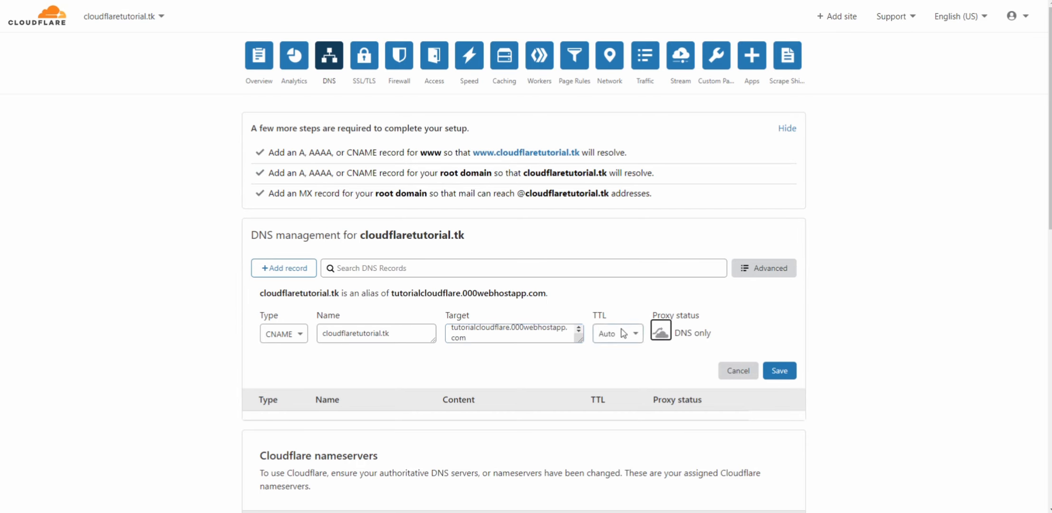
{"action": "left_click", "coordinate": [781, 370]}
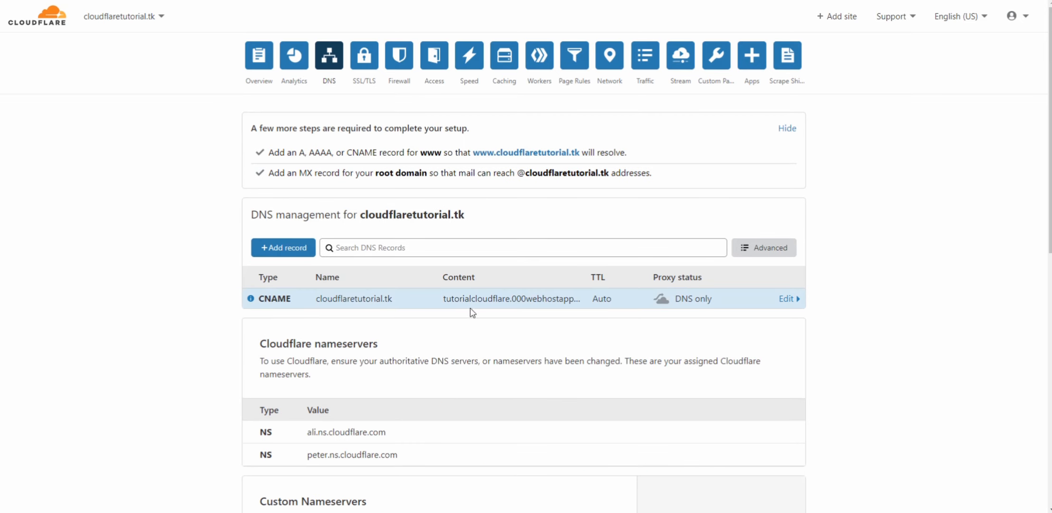
Add a CNAME record named www targeting tutorialcloudflare.000webhostapp.com with DNS only proxy status
{"action": "left_click", "coordinate": [290, 248]}
{"action": "left_click", "coordinate": [283, 313]}
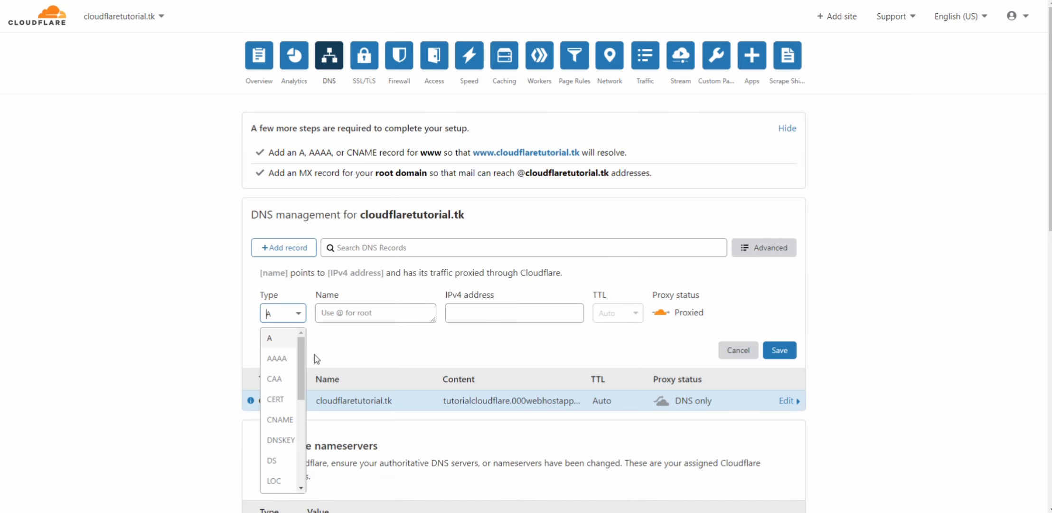
{"action": "left_click", "coordinate": [277, 433]}
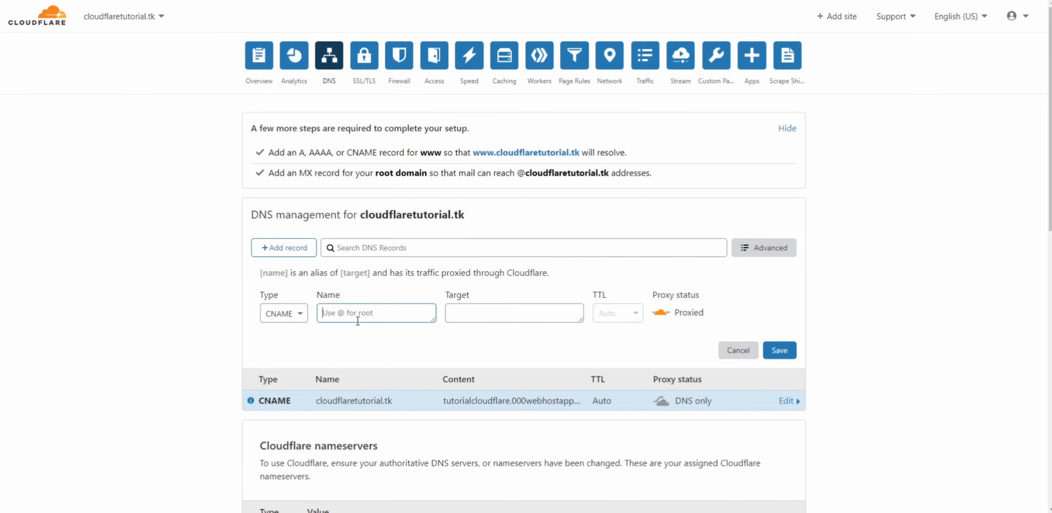
{"action": "type", "text": "www"}
{"action": "key", "text": "ctrl+v"}
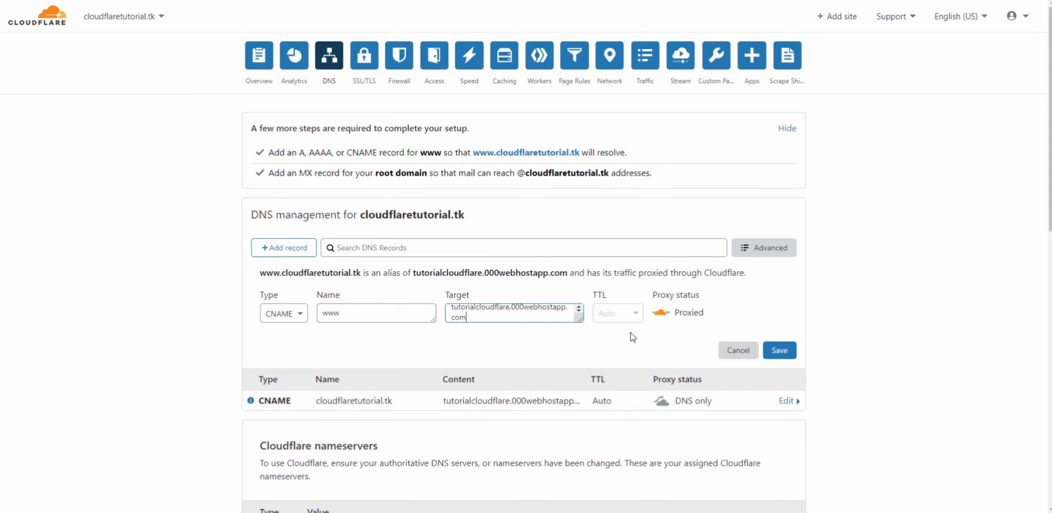
{"action": "left_click", "coordinate": [661, 313]}
{"action": "key", "text": "Return"}
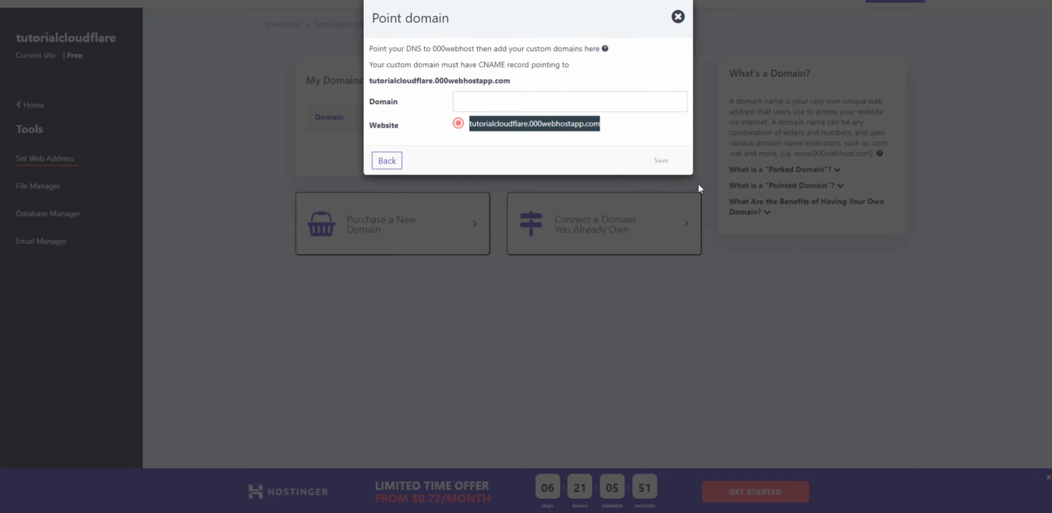
{"action": "left_click", "coordinate": [523, 101]}
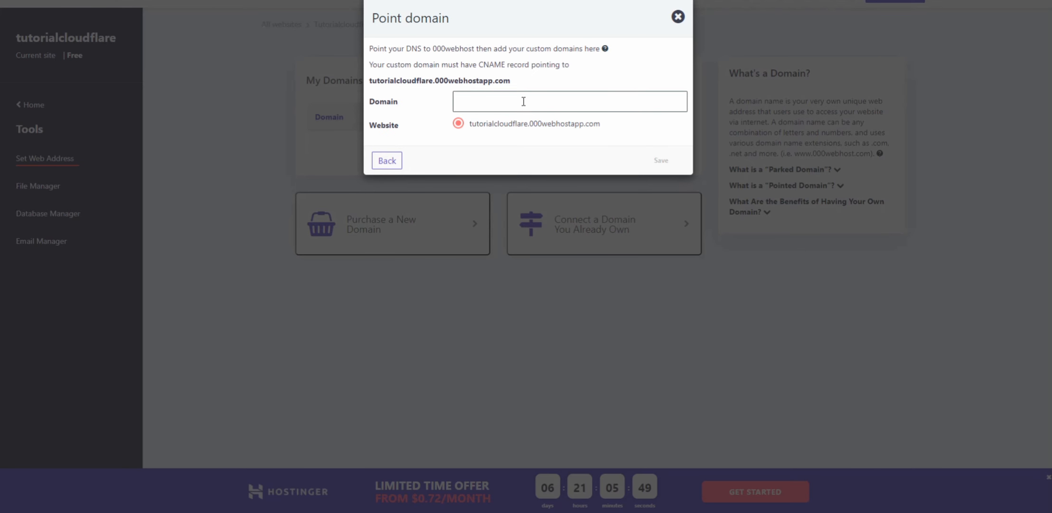
{"action": "type", "text": "clo"}
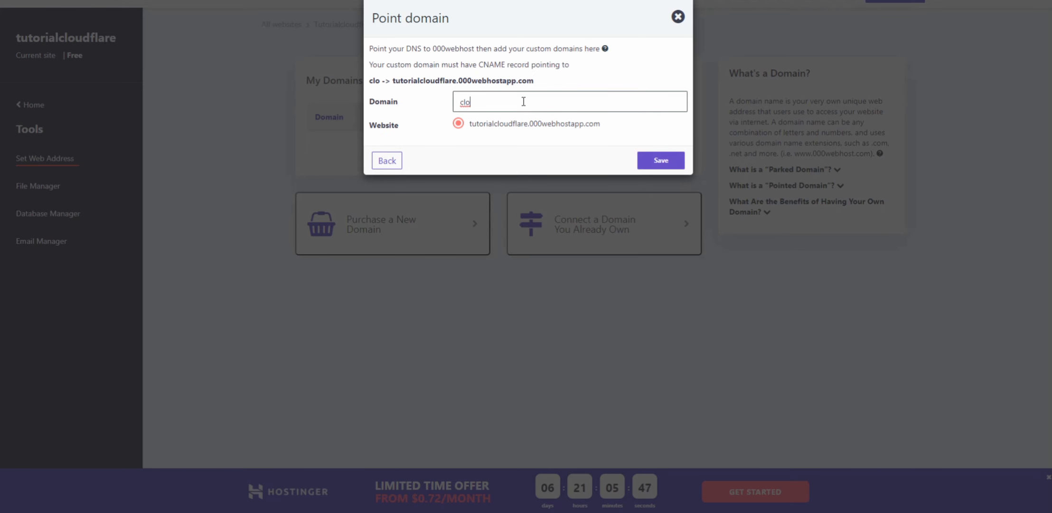
{"action": "type", "text": "udflare"}
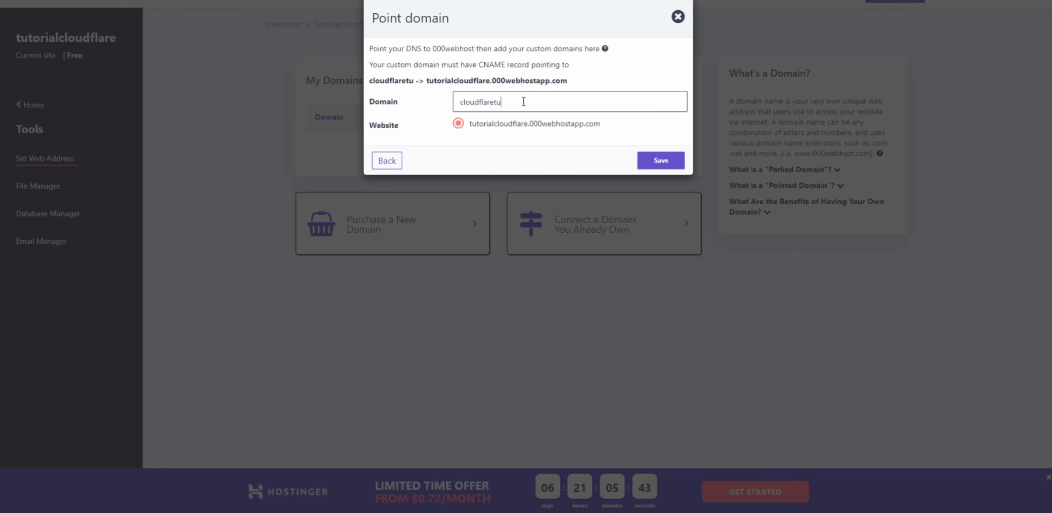
{"action": "type", "text": "tutorial"}
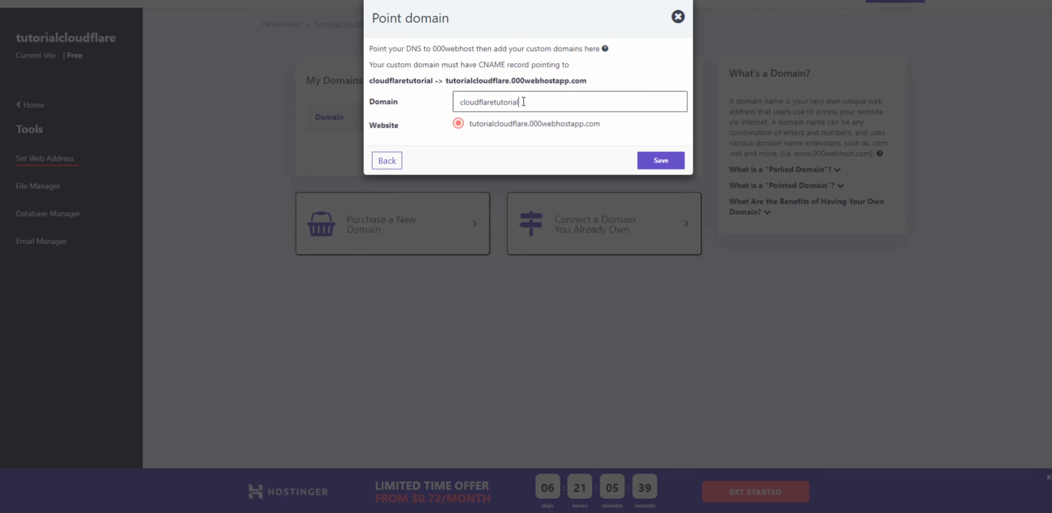
{"action": "type", "text": ".tk"}
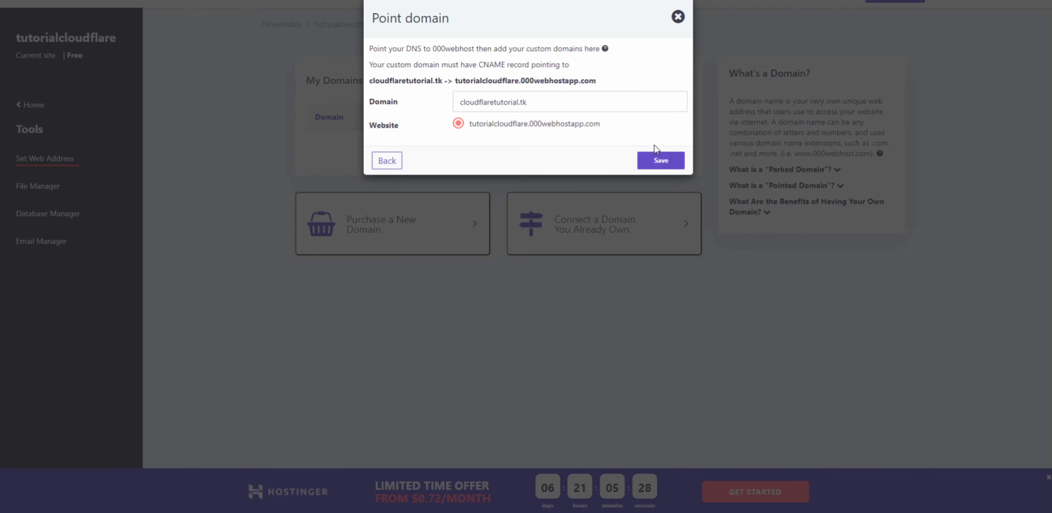
{"action": "left_click", "coordinate": [662, 158]}
{"action": "left_click", "coordinate": [560, 99]}
{"action": "left_click", "coordinate": [680, 165]}
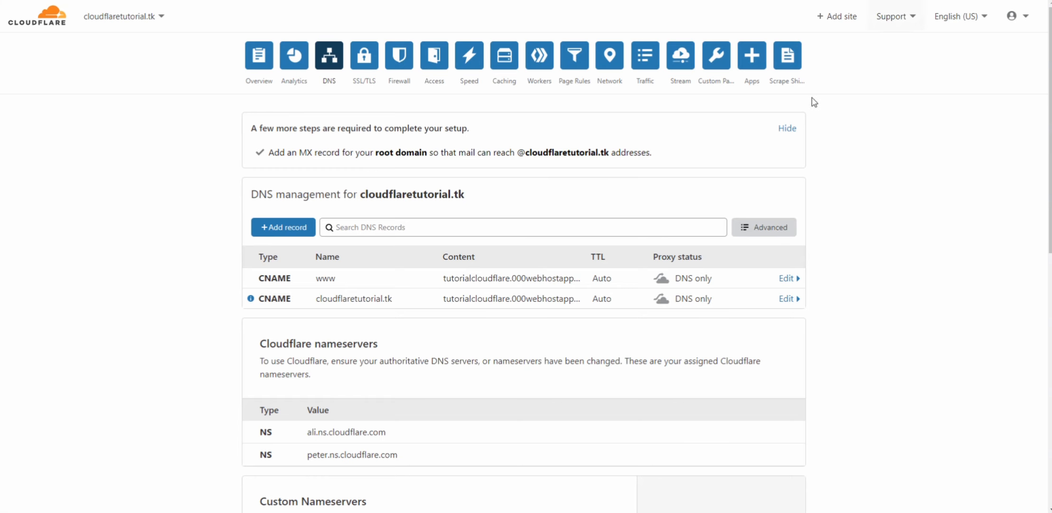
Switch to Cloudflare, change the proxy status of the www and cloudflaretutorial.tk CNAME records to Proxied and save both
{"action": "left_click", "coordinate": [733, 279]}
{"action": "left_click", "coordinate": [691, 384]}
{"action": "scroll", "coordinate": [691, 384], "scroll_direction": "down", "scroll_amount": 2}
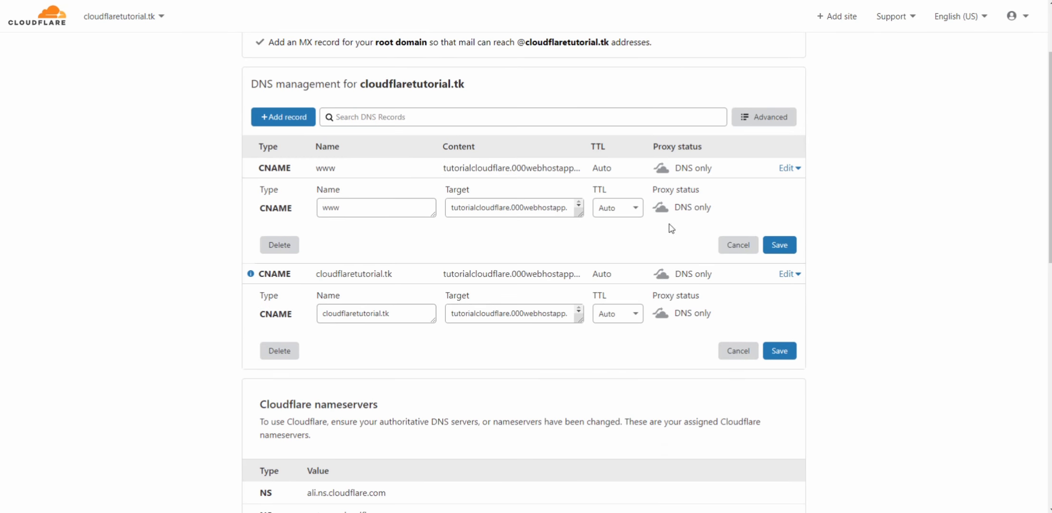
{"action": "left_click", "coordinate": [660, 207]}
{"action": "left_click", "coordinate": [662, 313]}
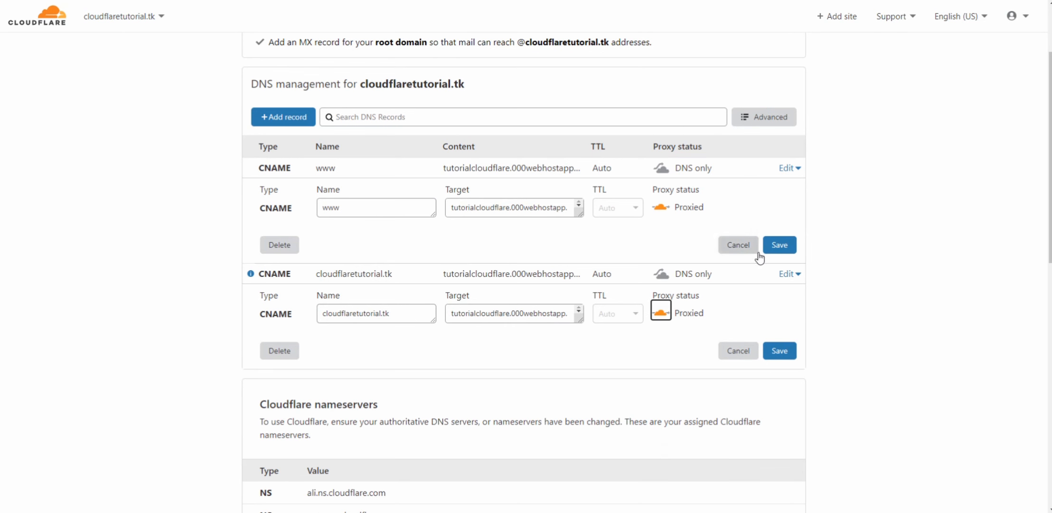
{"action": "left_click", "coordinate": [779, 244]}
{"action": "left_click", "coordinate": [779, 351]}
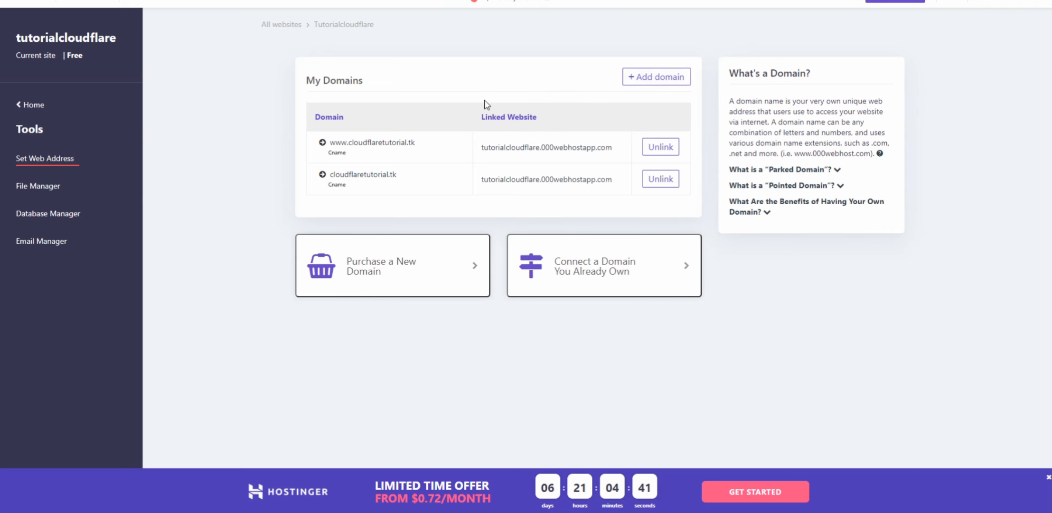
{"action": "left_click", "coordinate": [375, 147]}
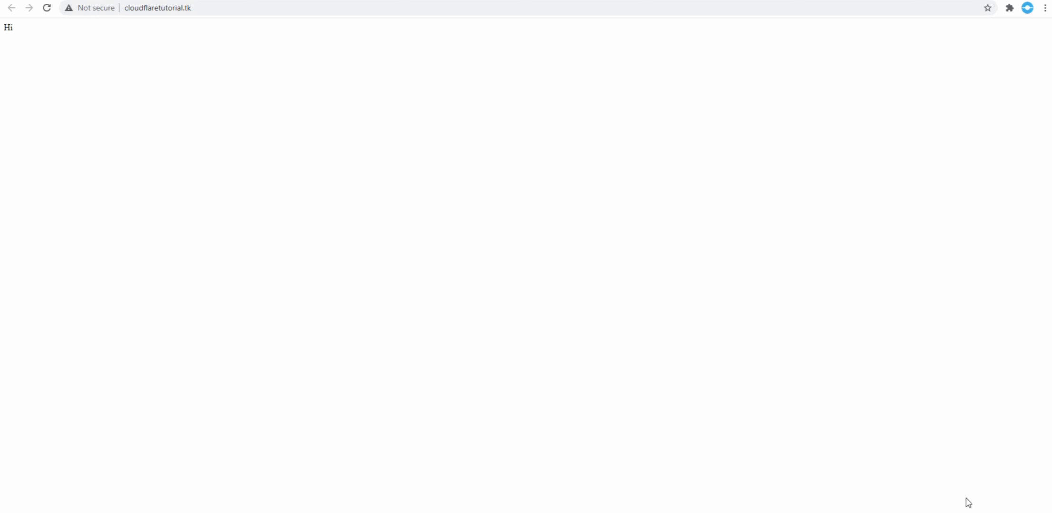
{"action": "double_click", "coordinate": [131, 8]}
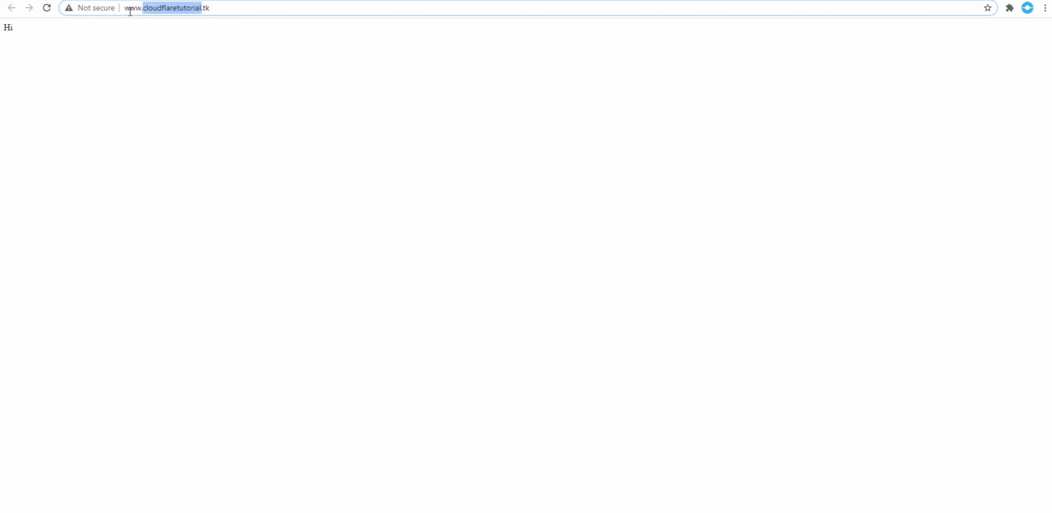
{"action": "left_click", "coordinate": [127, 11]}
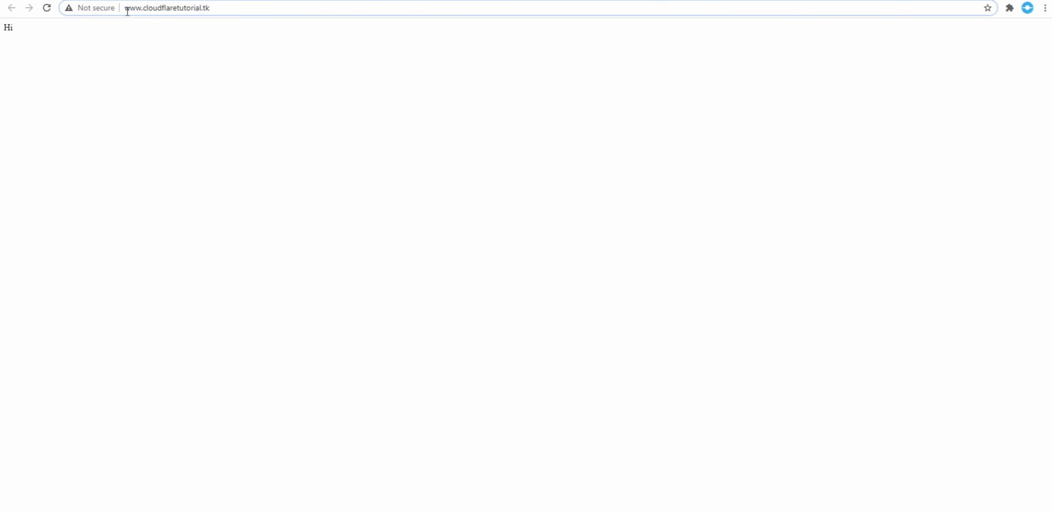
{"action": "type", "text": "https://"}
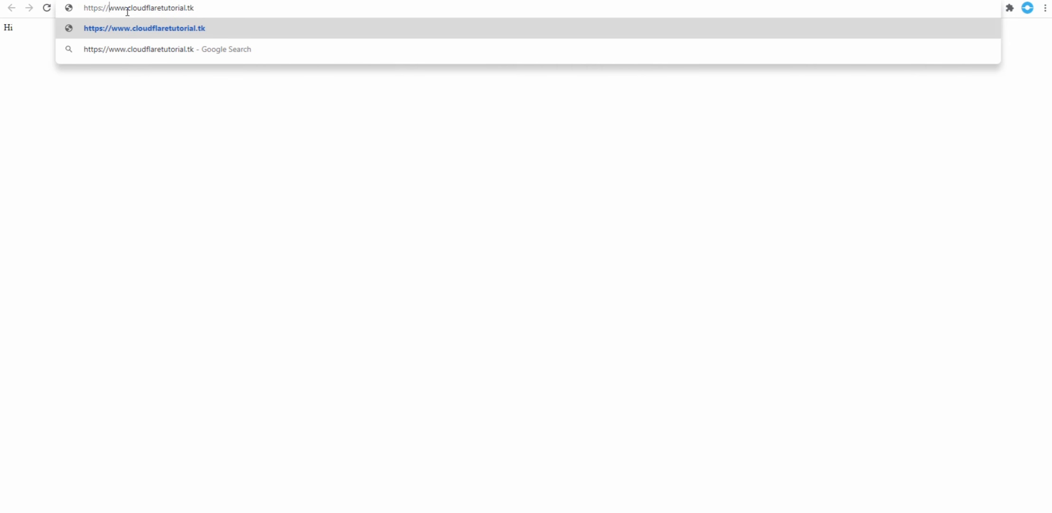
{"action": "key", "text": "Return"}
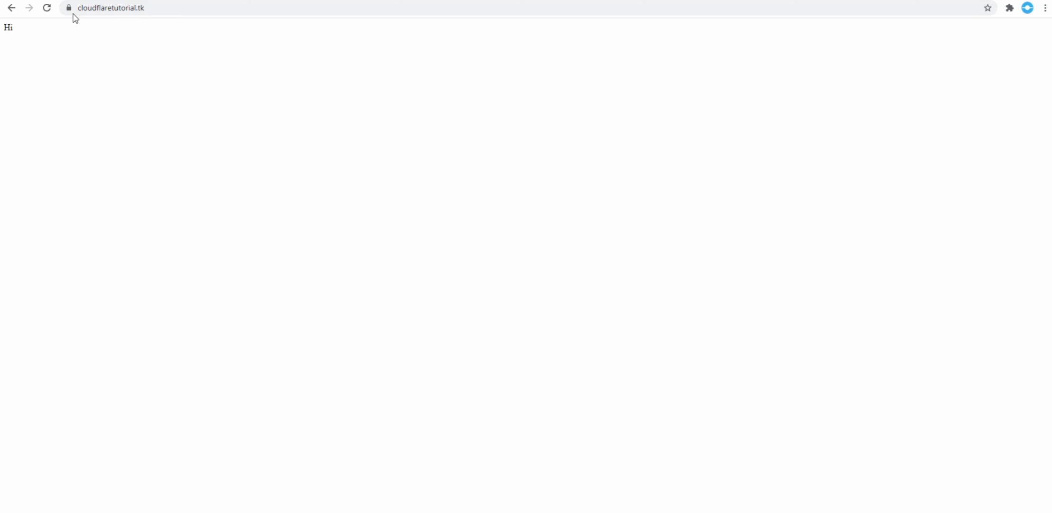
{"action": "left_click", "coordinate": [69, 7]}
{"action": "left_click", "coordinate": [355, 87]}
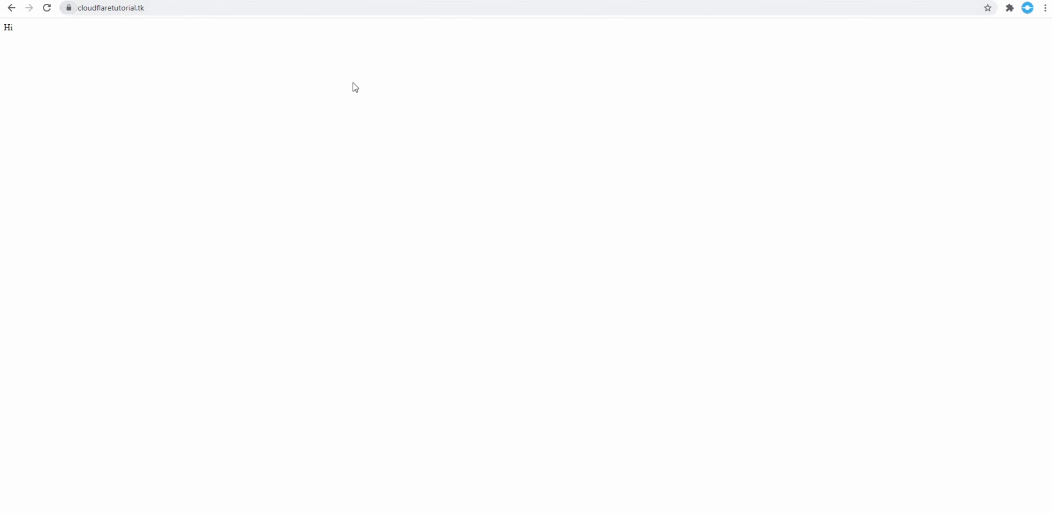